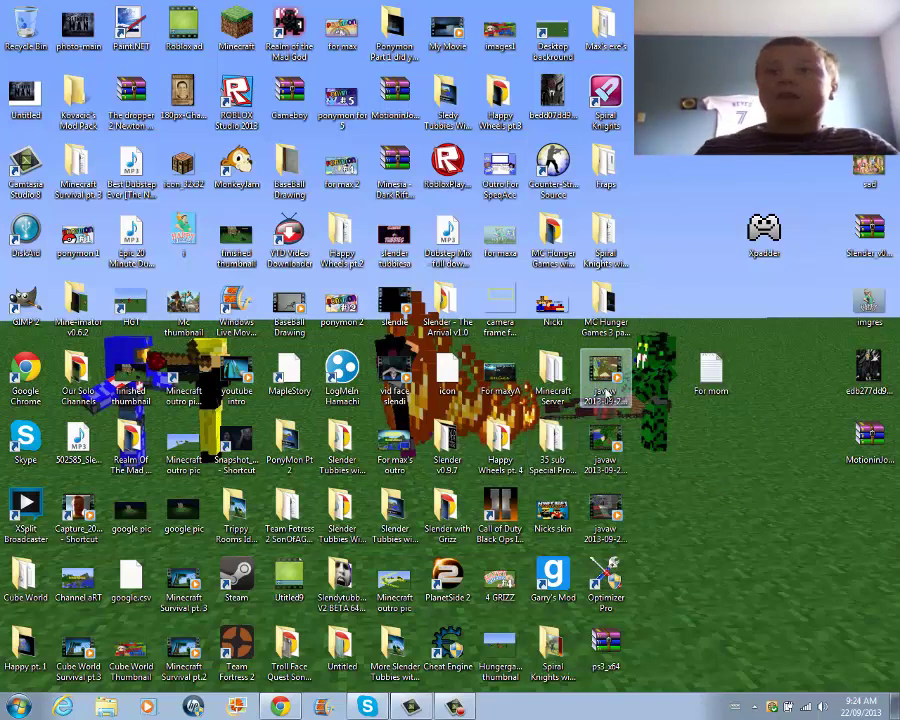
- Delete the For mom file from the desktop, launch Xpadder, and open the Start menu
click(710, 372)
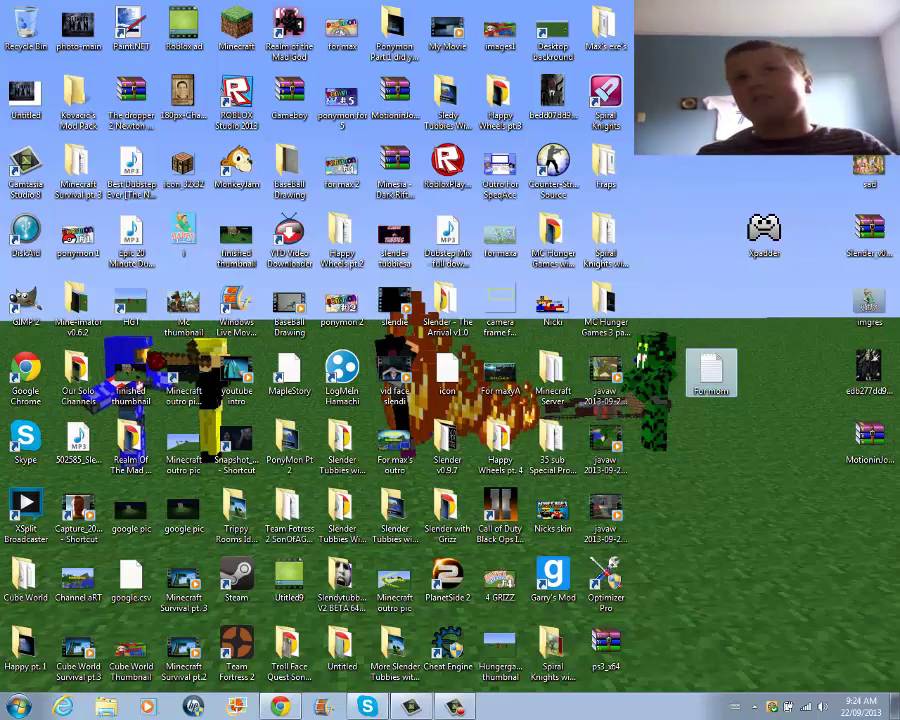
key(Delete)
double_click(772, 242)
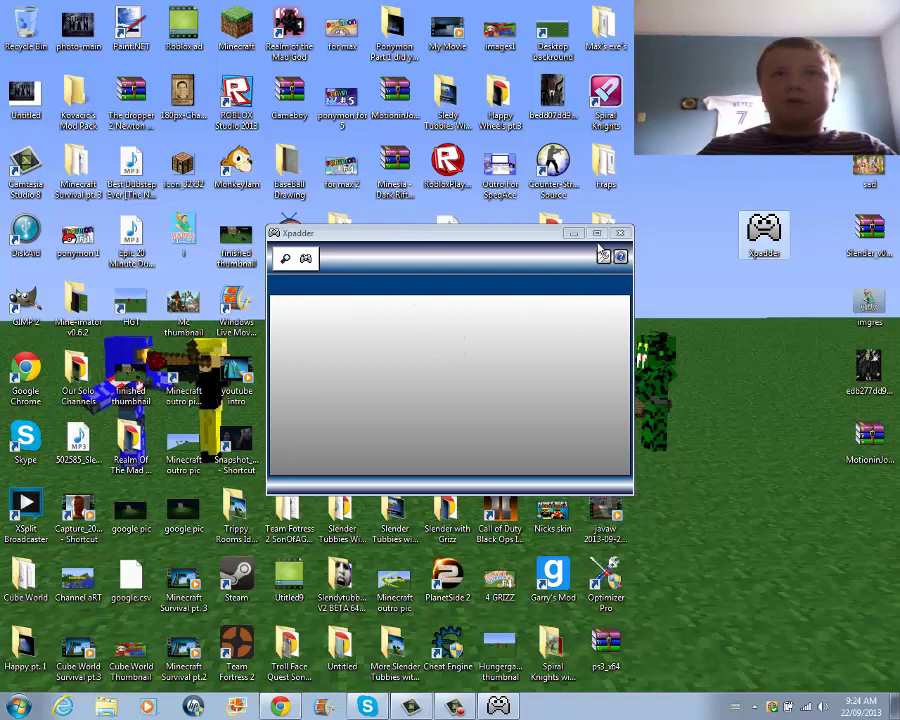
click(20, 707)
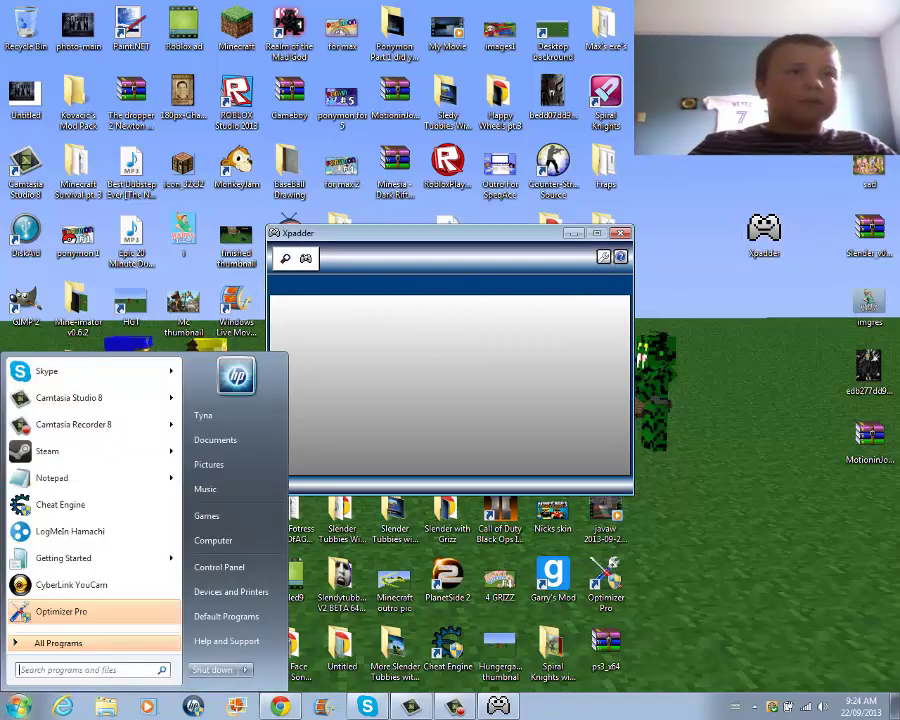
- Check Computer's Properties for 64-bit Windows 7 Home Premium, then close the System window
right_click(224, 541)
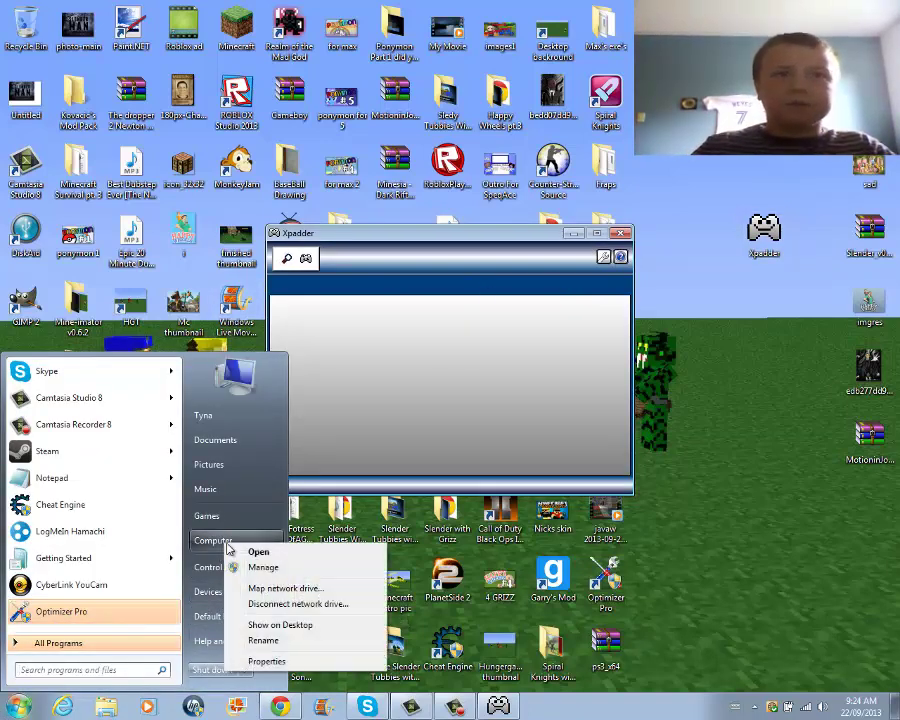
click(280, 661)
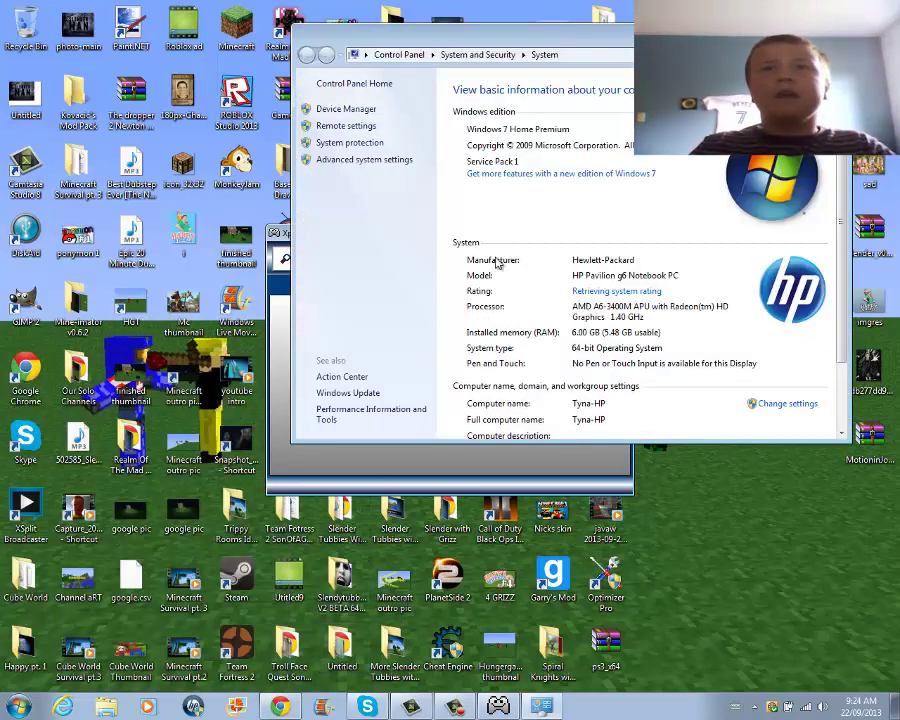
scroll(480, 260, down, 1)
scroll(490, 200, up, 1)
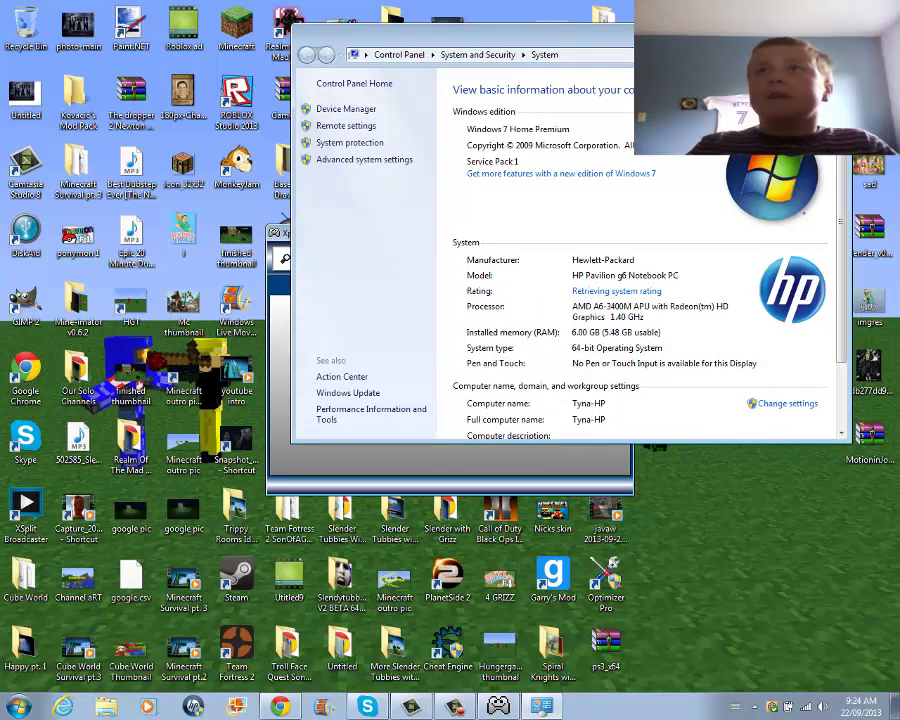
key(alt+F4)
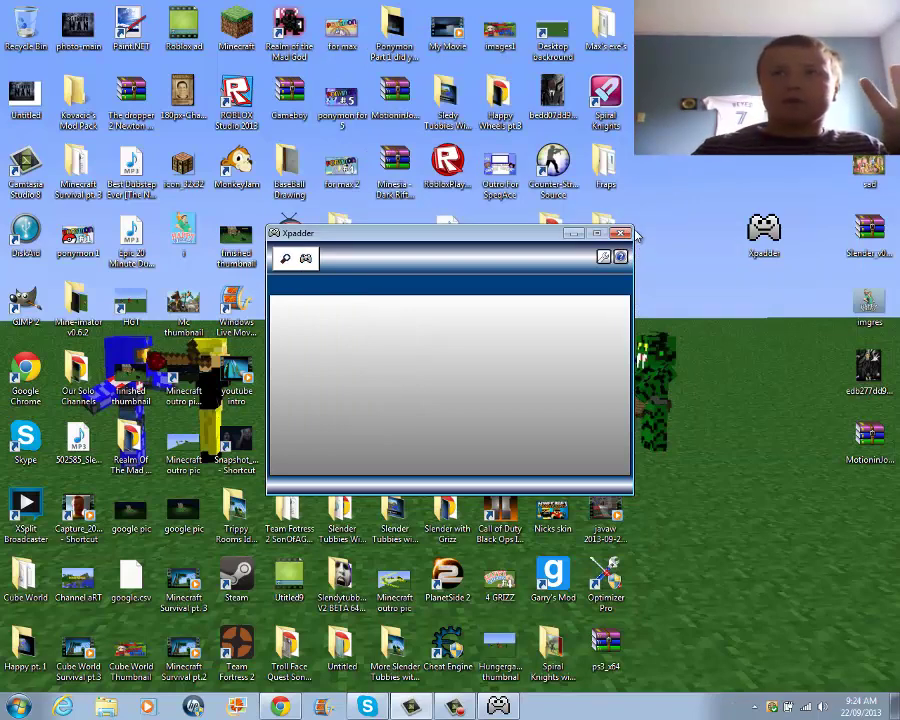
- Close Xpadder, relaunch and close it again, then run Troubleshoot compatibility on its shortcut
click(621, 233)
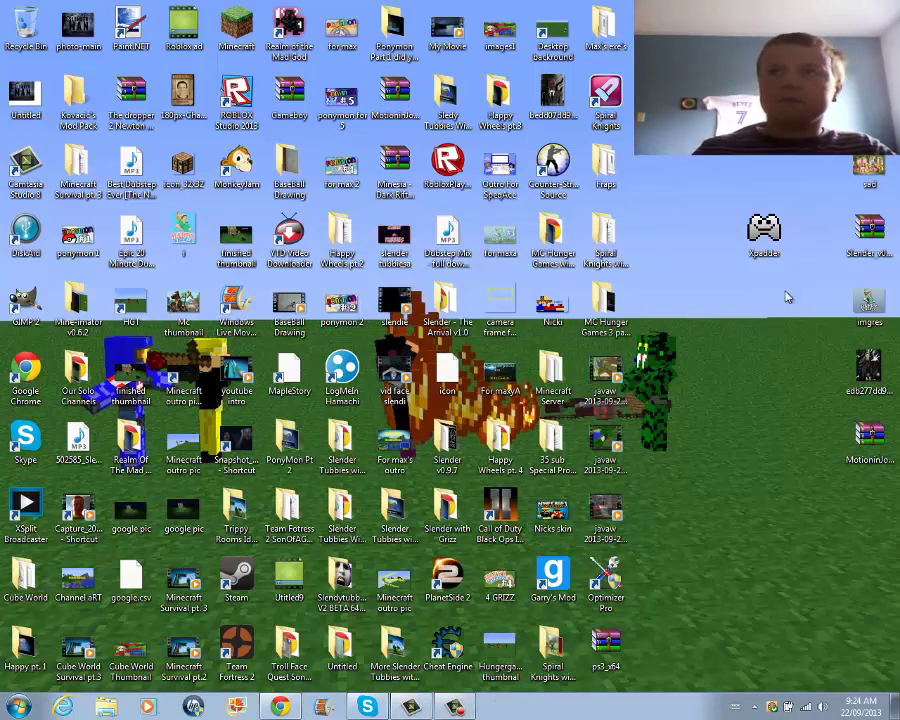
double_click(763, 245)
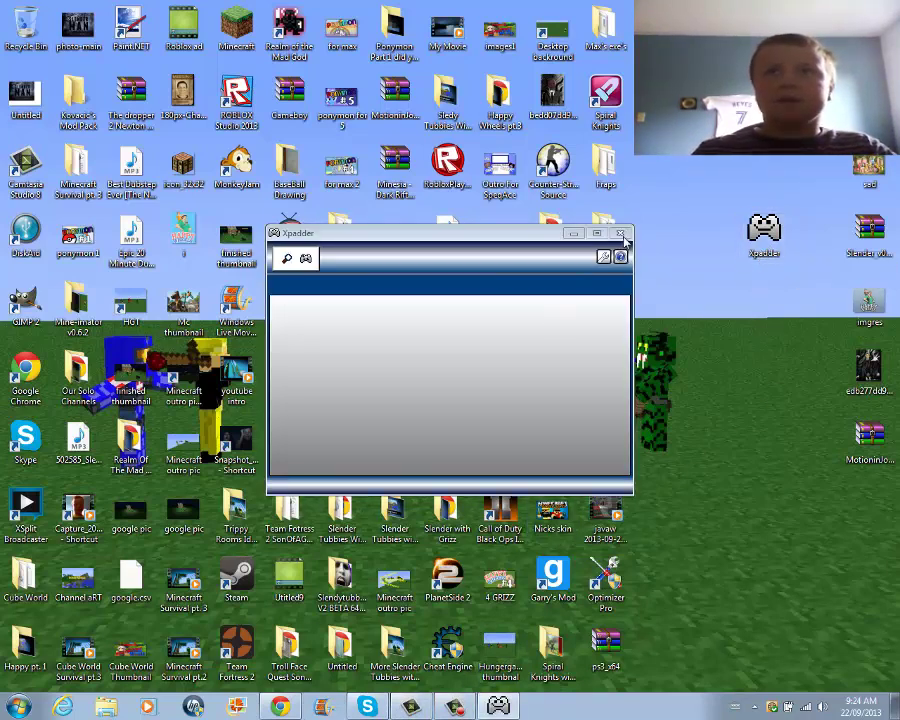
click(625, 236)
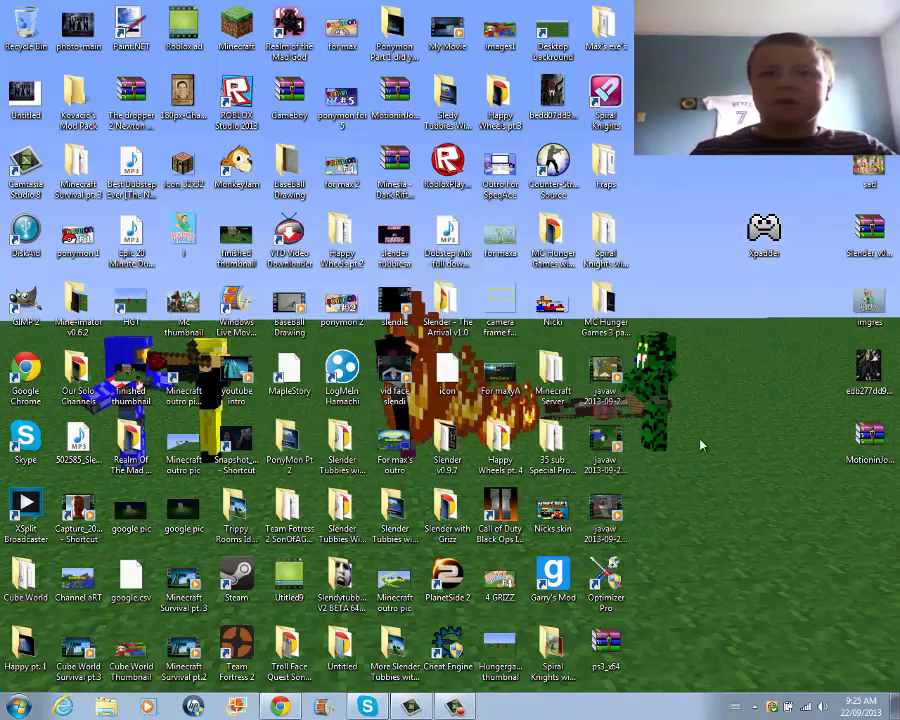
right_click(768, 240)
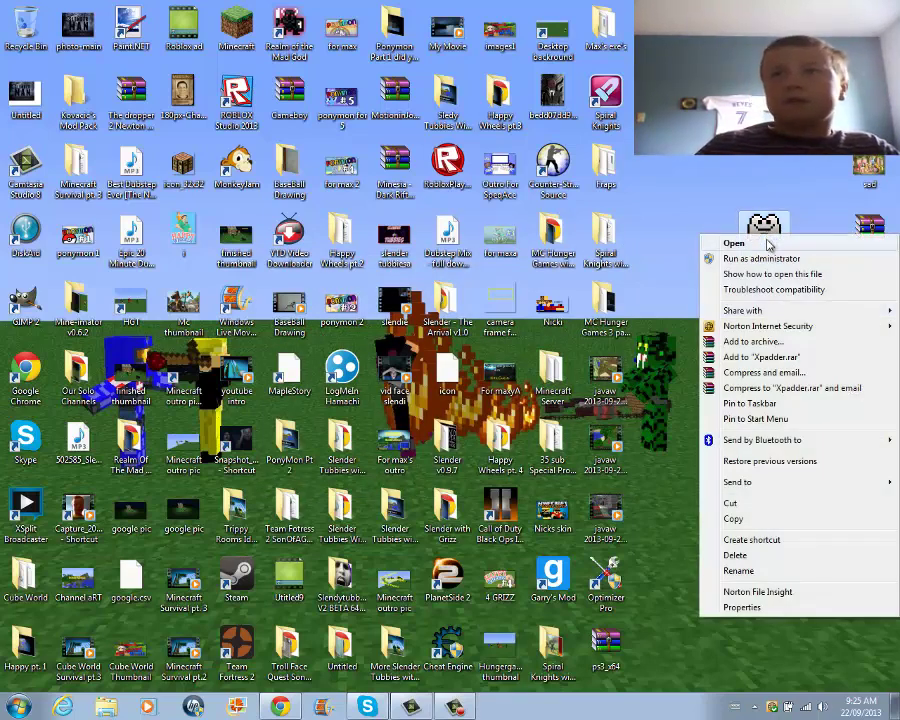
click(752, 290)
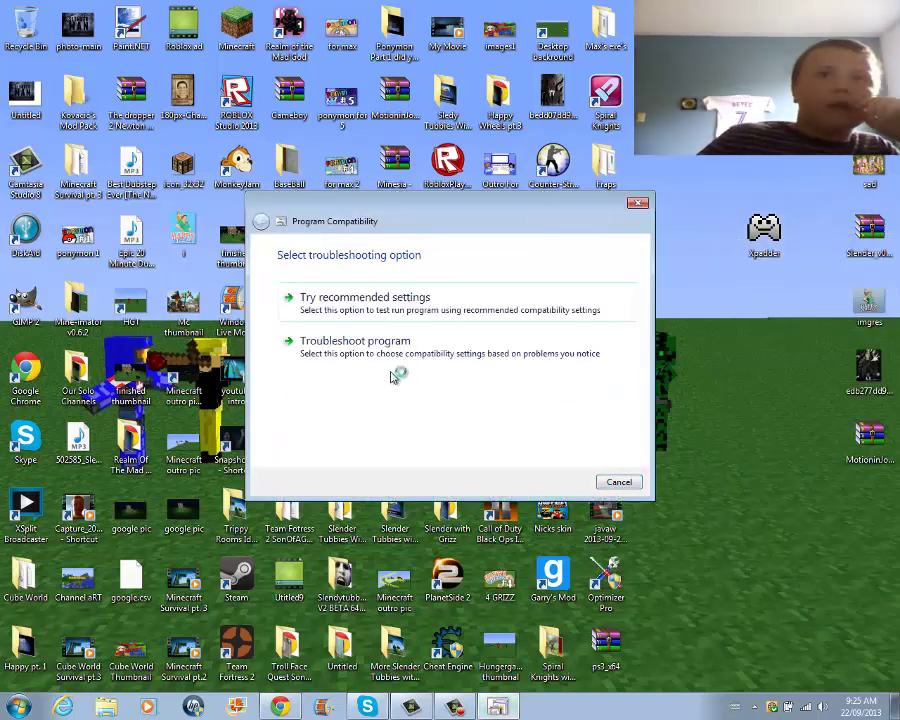
- Set Xpadder to Windows Vista compatibility mode, test-run it, save the settings, and close the troubleshooter
click(401, 358)
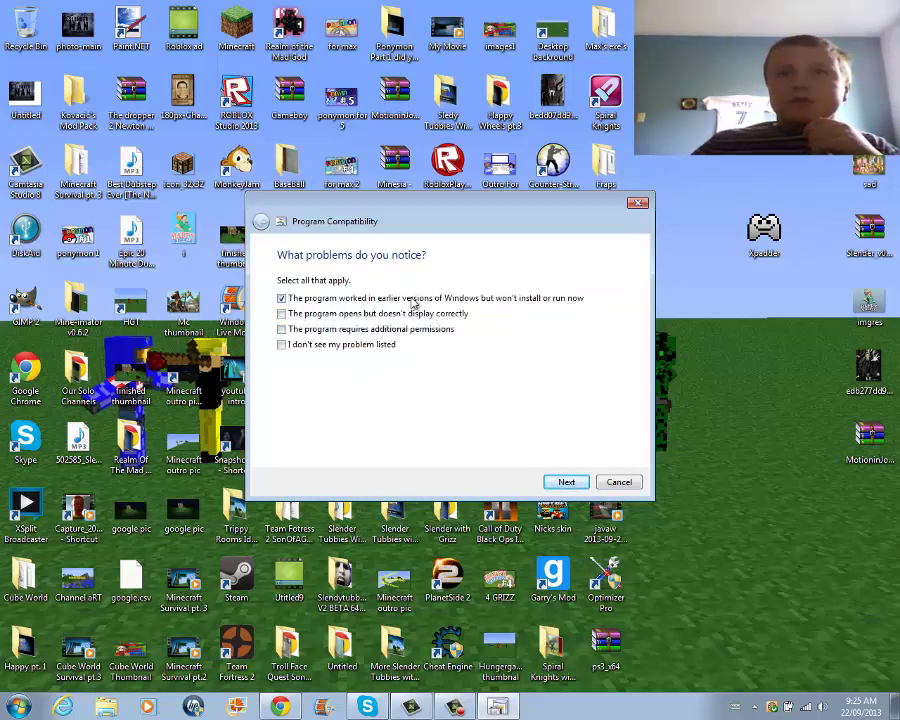
click(566, 482)
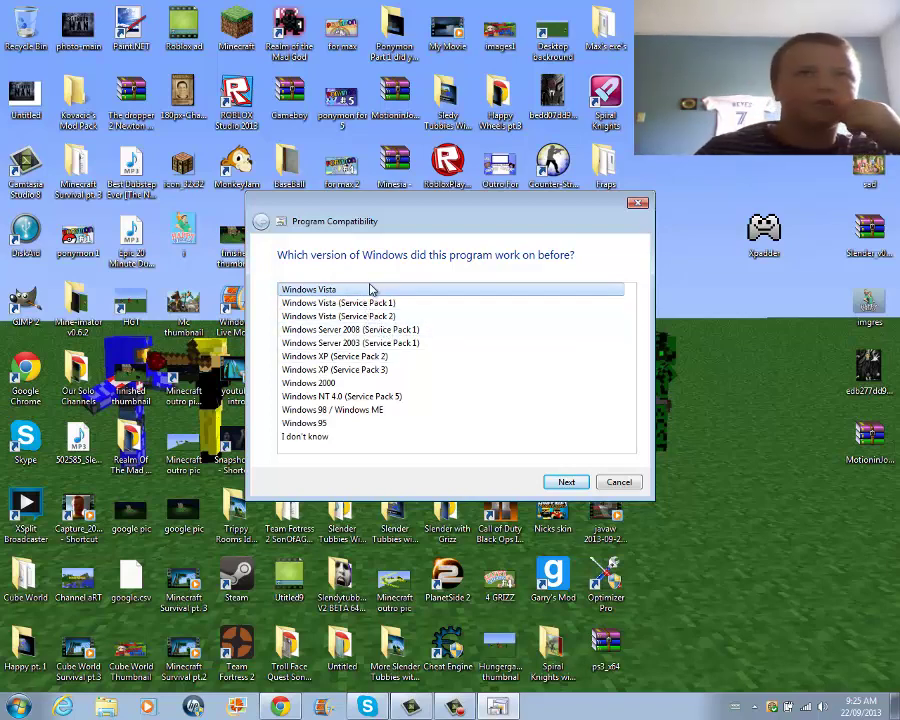
click(566, 482)
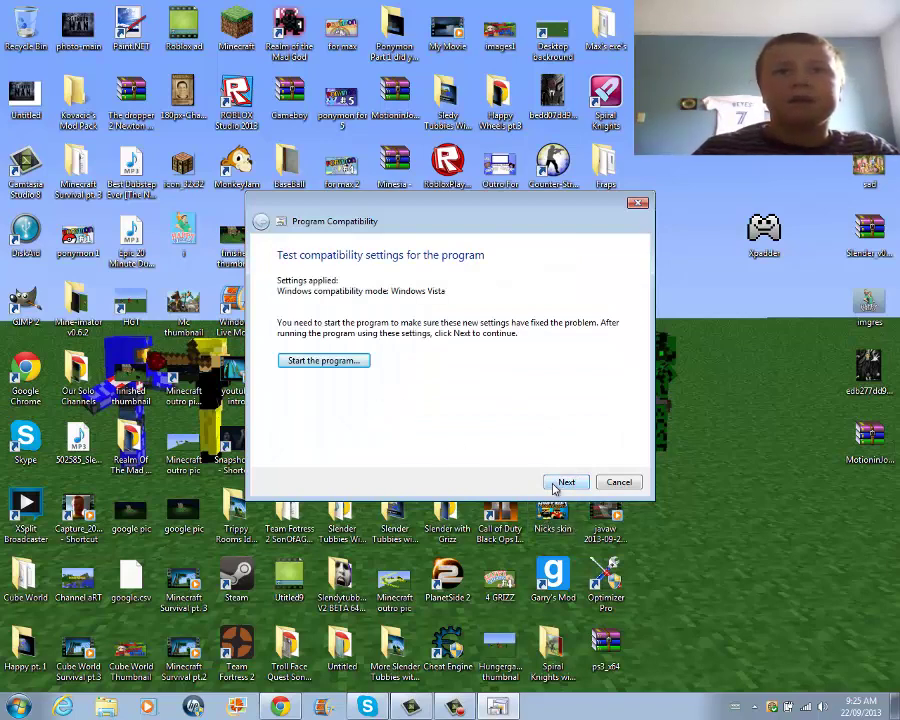
click(364, 362)
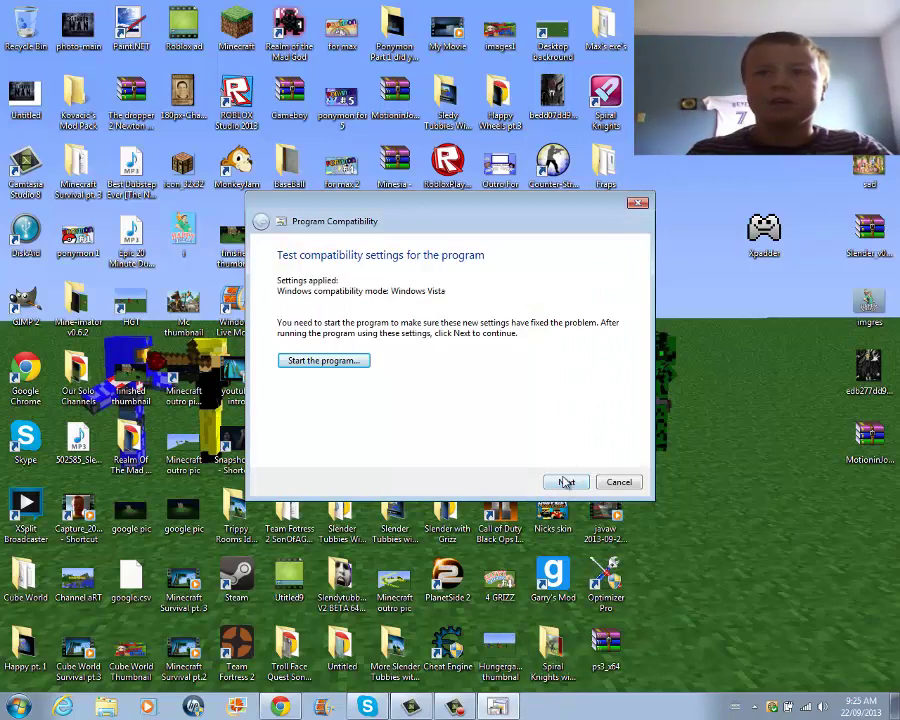
click(566, 482)
click(382, 297)
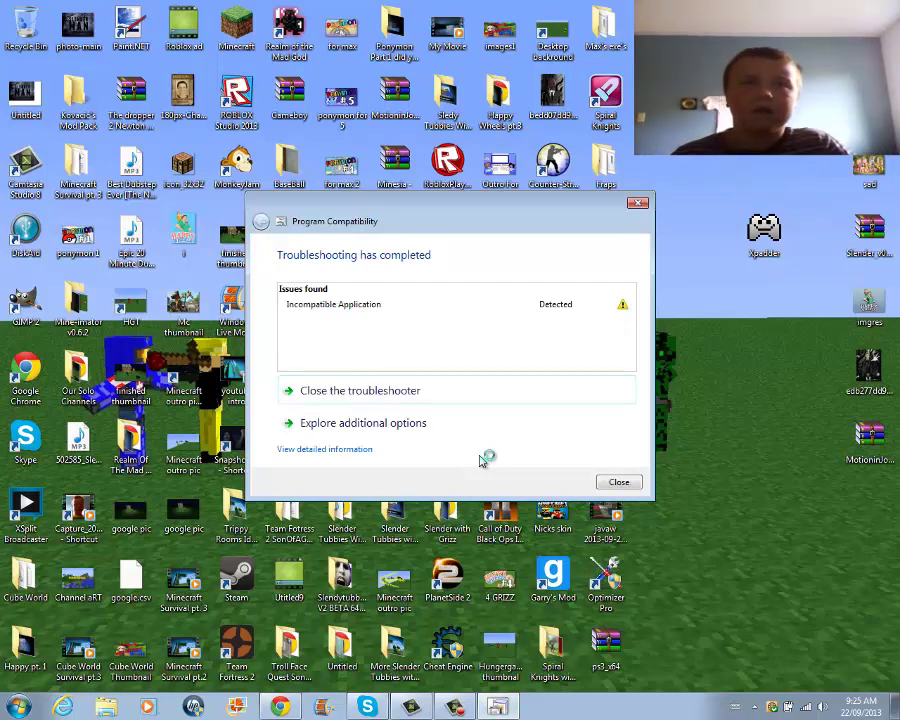
click(412, 391)
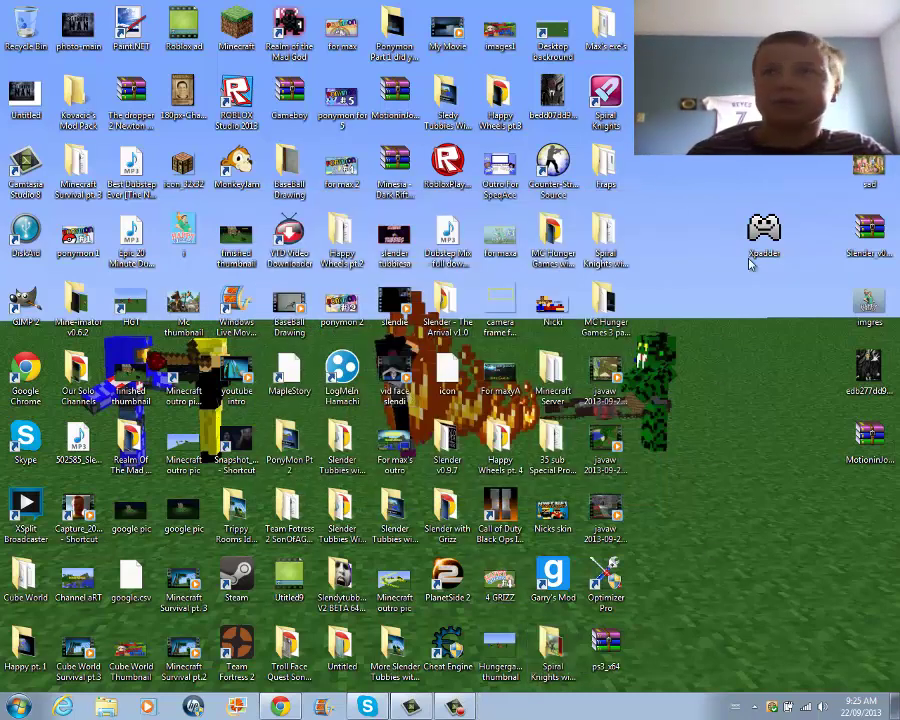
- Relaunch Xpadder, drag its window up-left, and check Game Controllers shows none installed
double_click(764, 232)
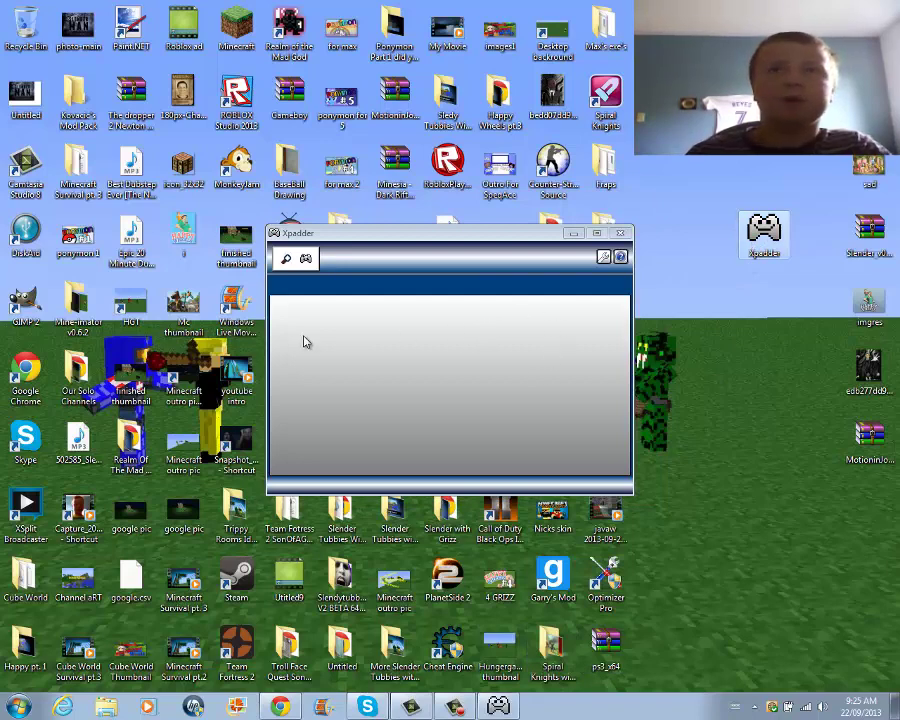
drag(535, 247, 424, 321)
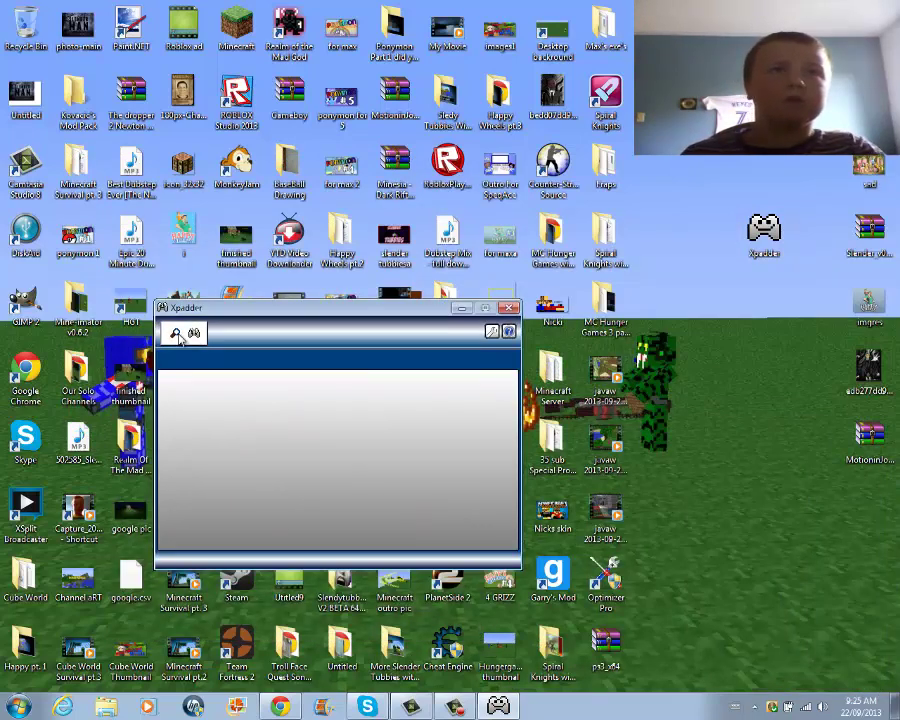
click(177, 333)
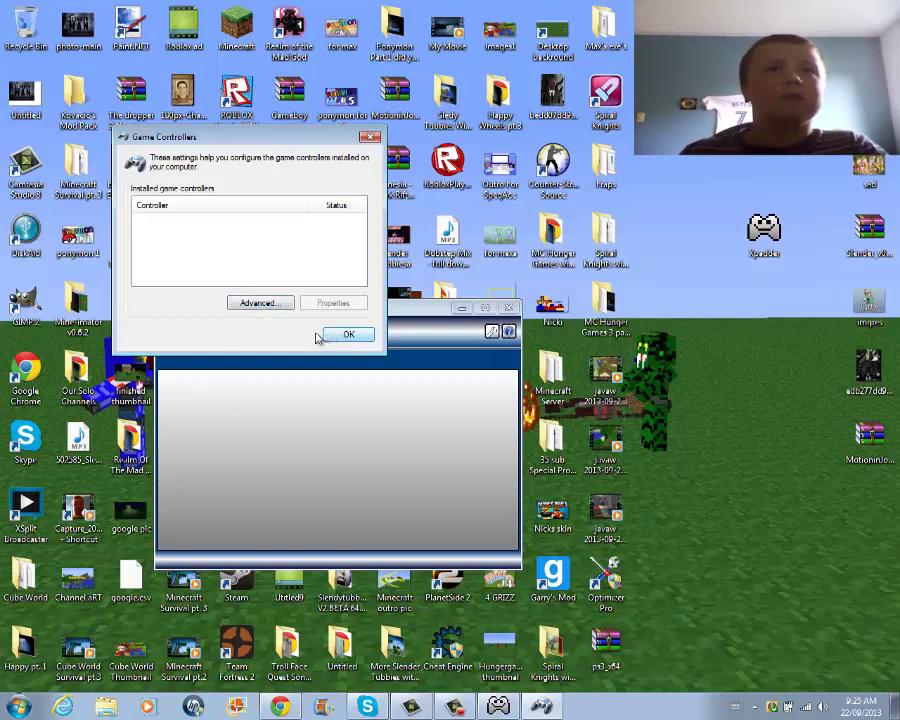
click(349, 334)
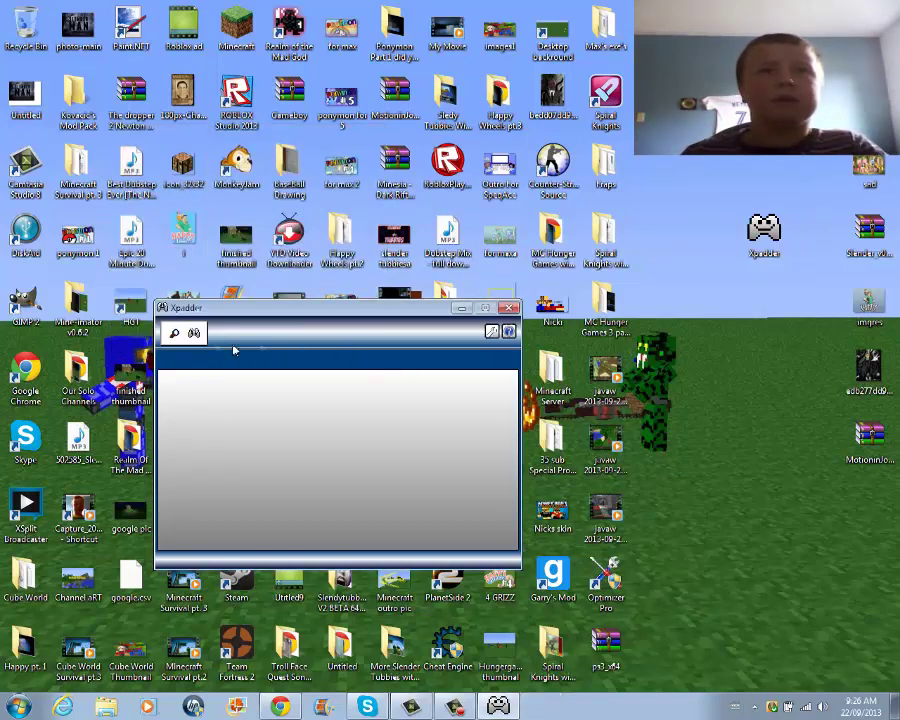
click(196, 334)
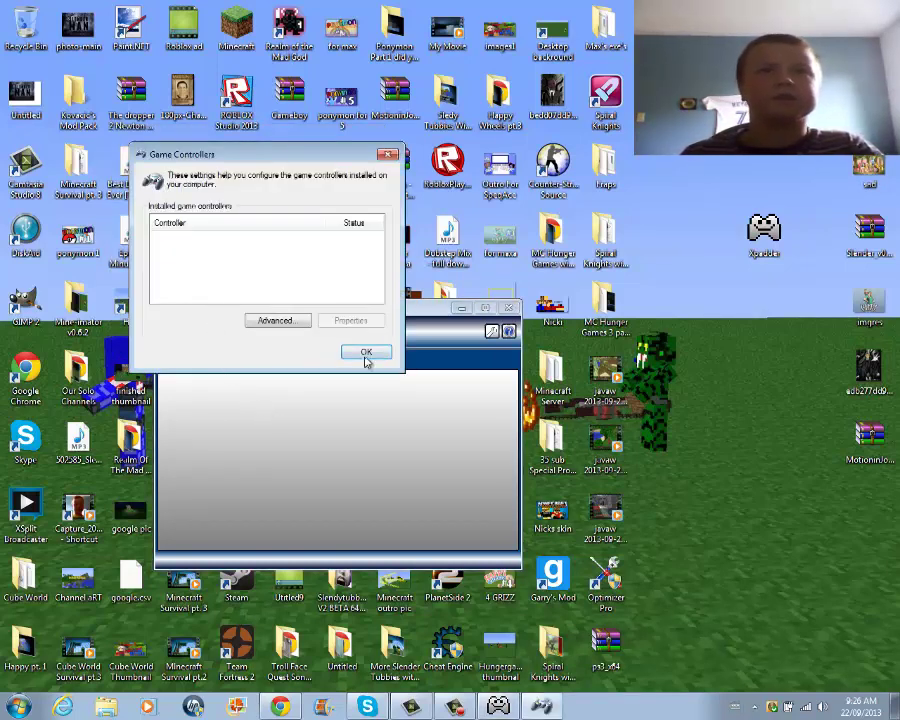
click(365, 353)
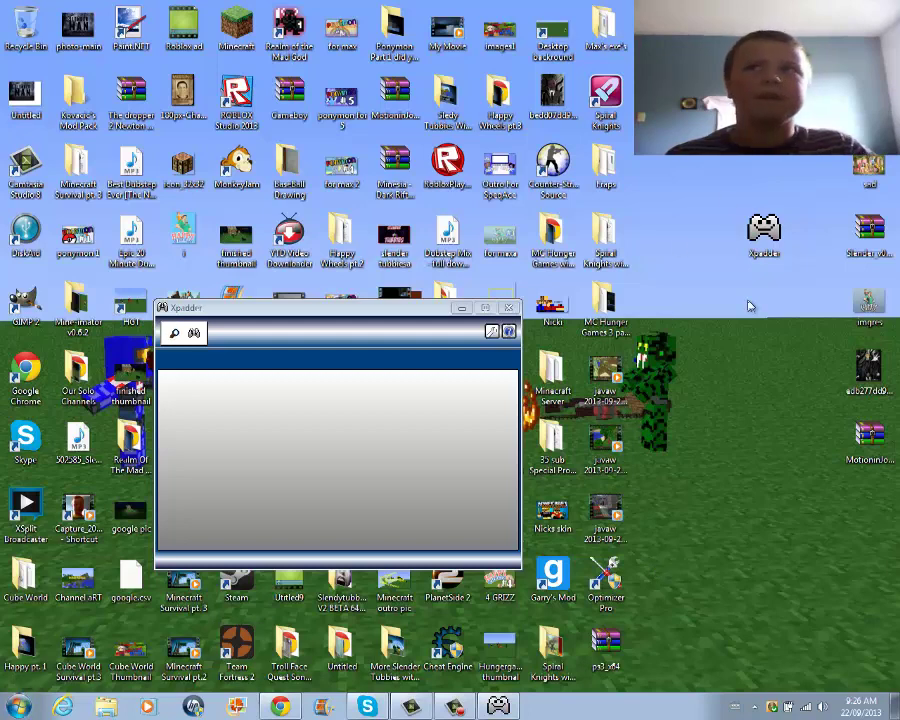
- Bring up and dismiss the Xpadder shortcut's context menu
right_click(764, 226)
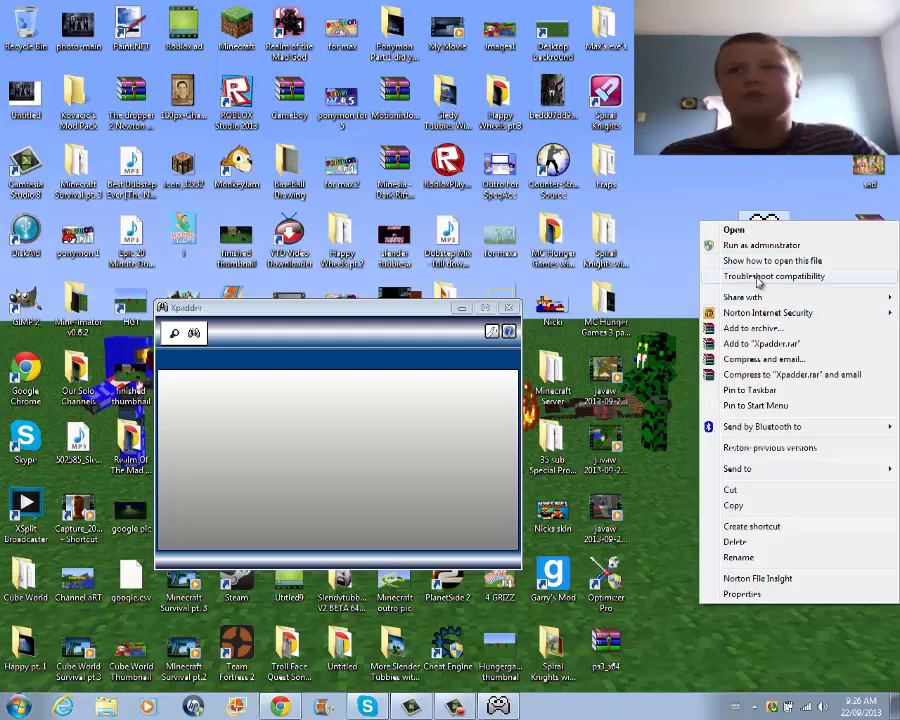
click(667, 298)
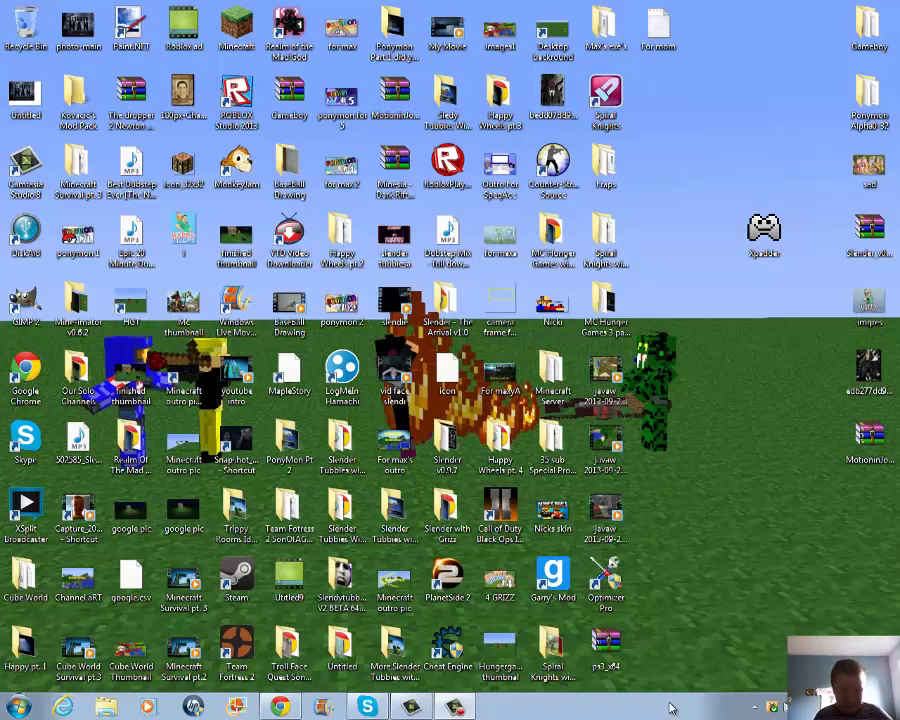
- Launch Xpadder and choose New from the layout menu
double_click(764, 232)
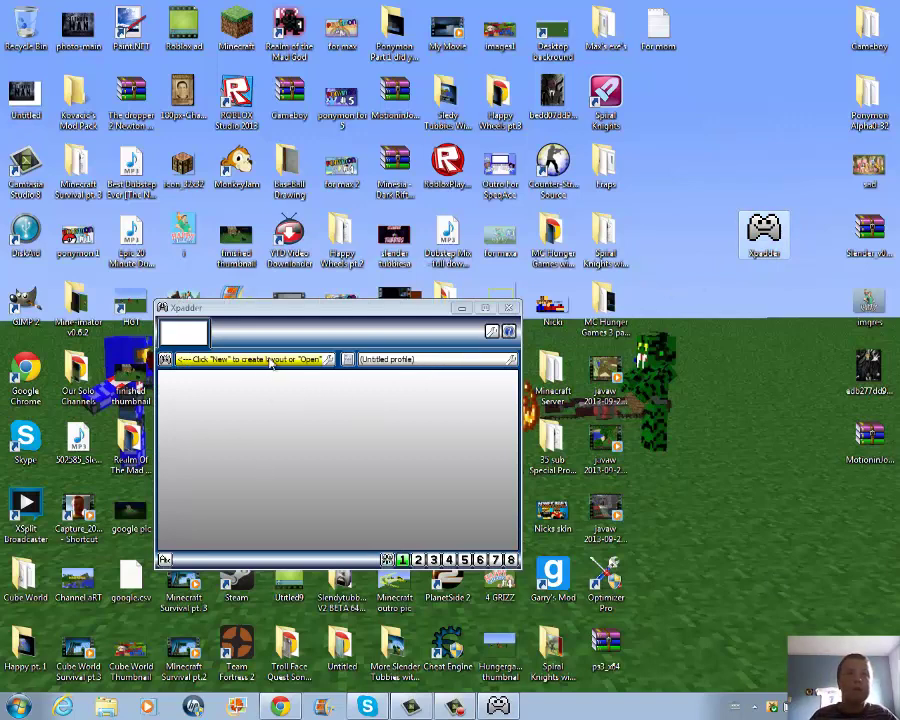
click(166, 360)
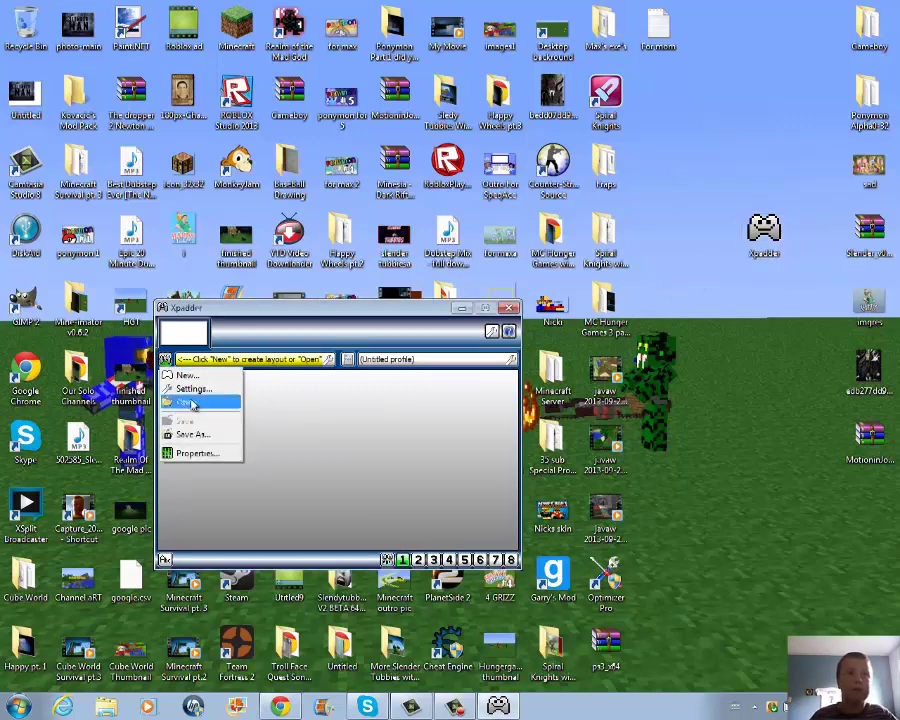
click(194, 377)
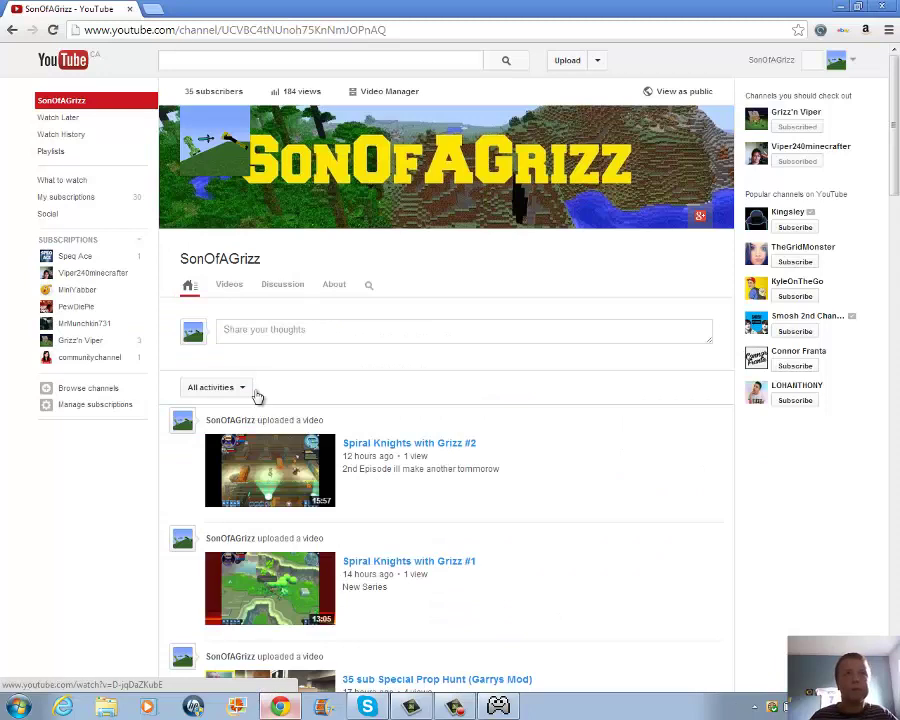
- Search Google for 'ps3 controller laout' in a new tab
click(153, 9)
click(231, 228)
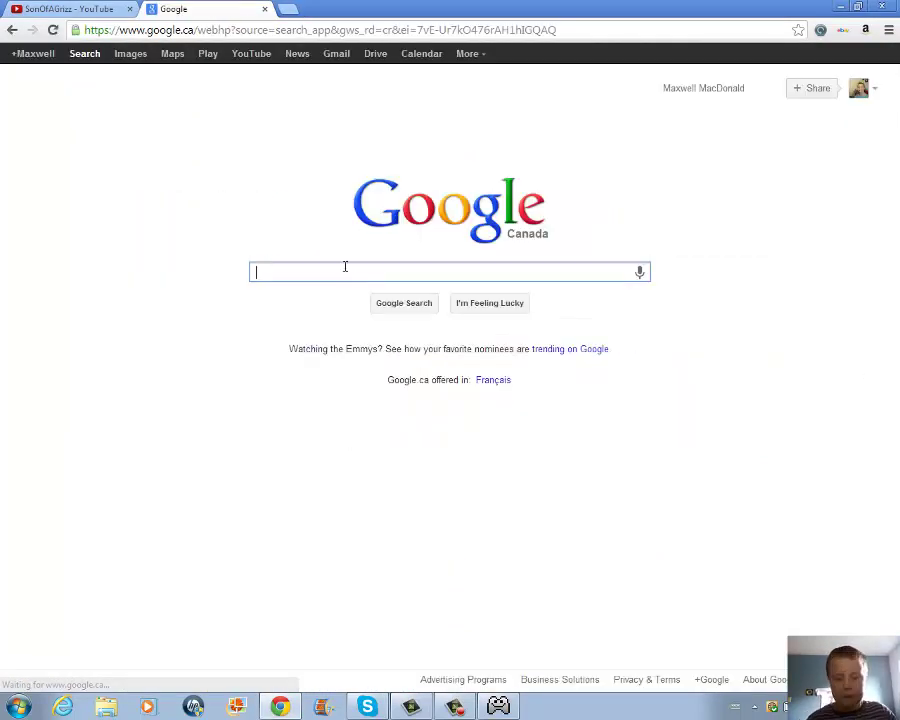
text(ps3 )
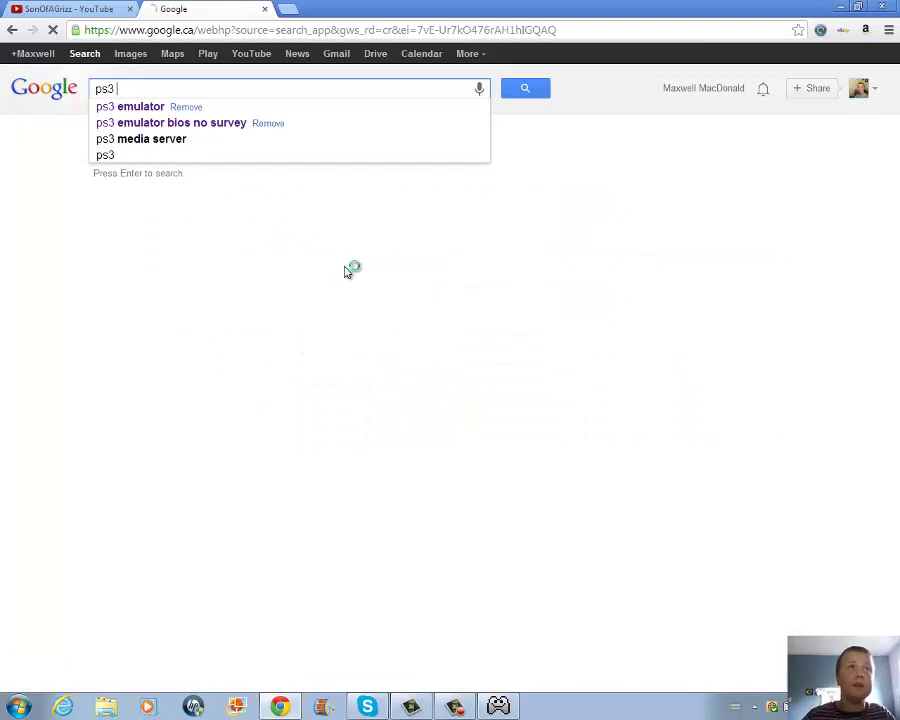
text(cont)
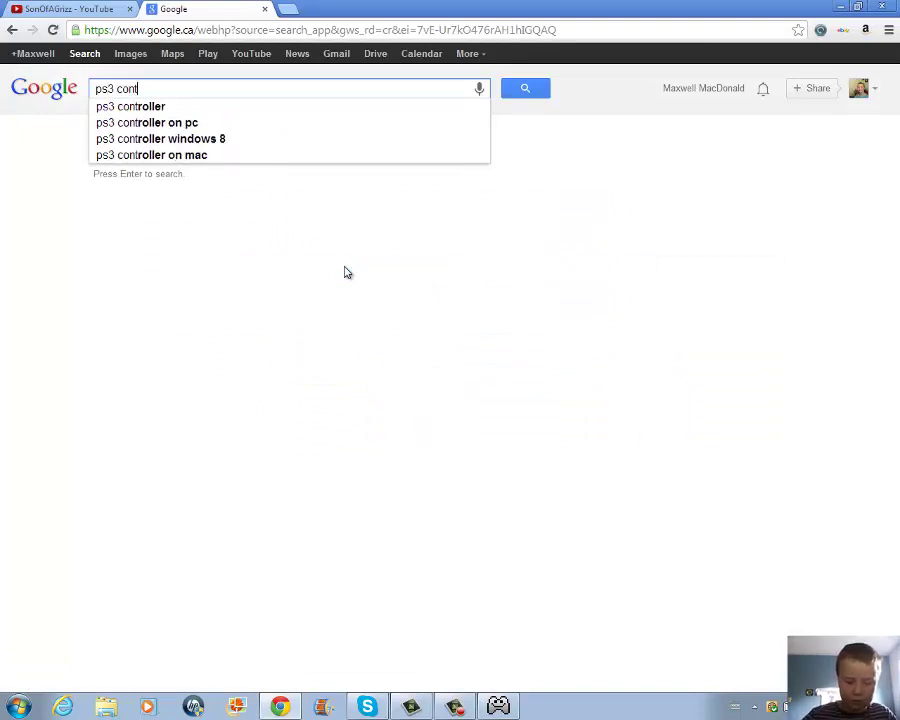
text(roller )
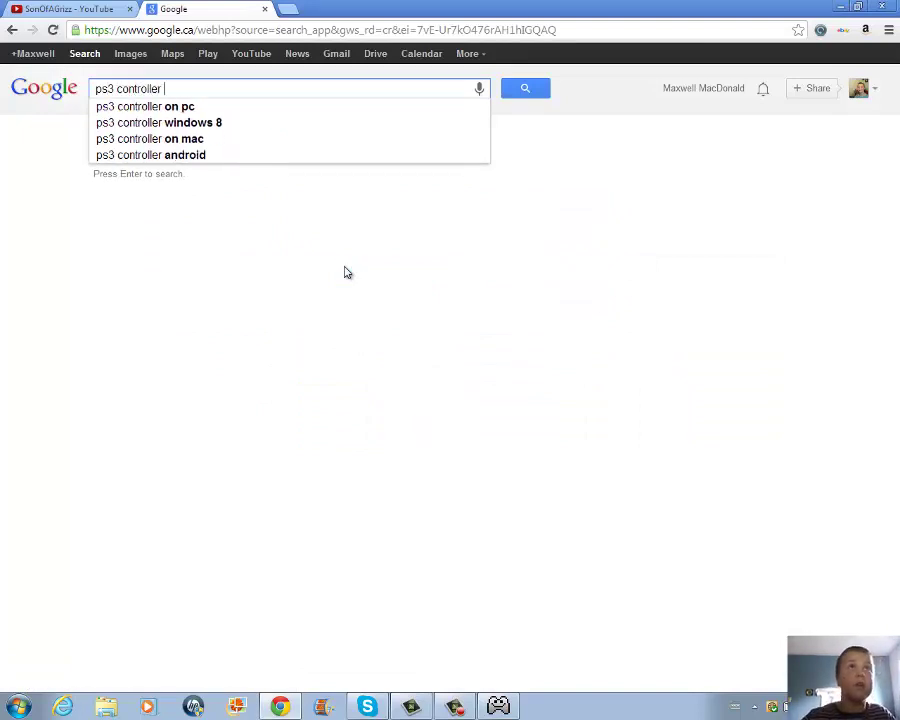
text(la)
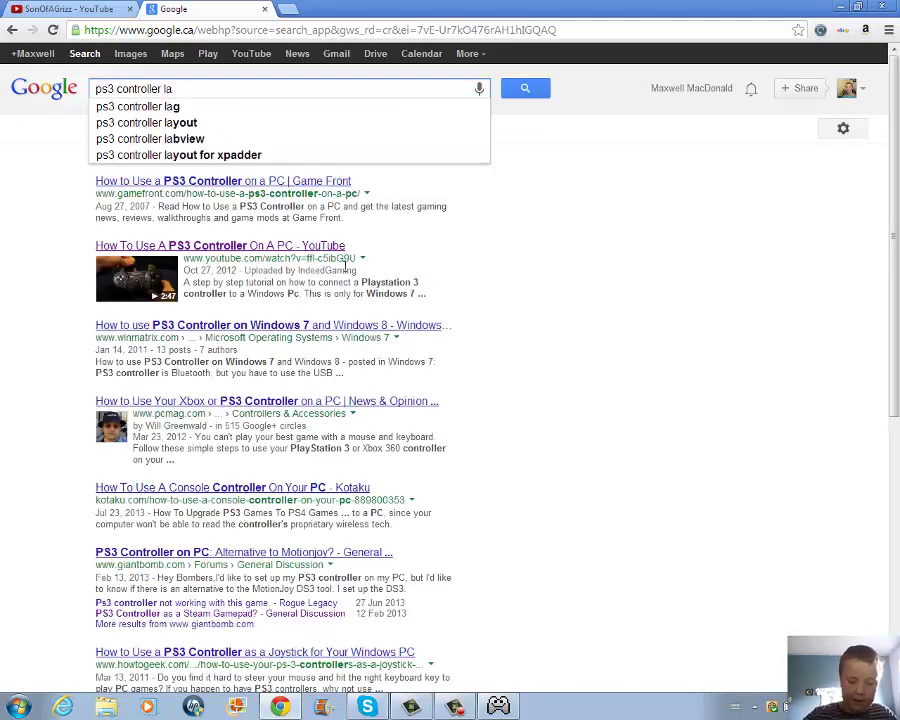
text(out)
key(Return)
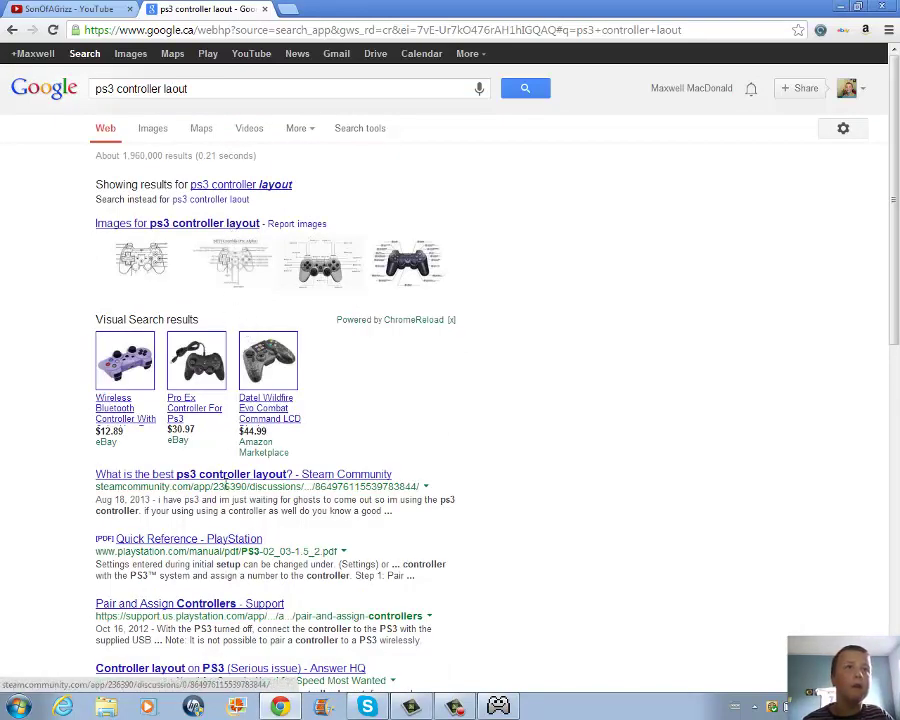
- View the Steam PS3 layout thread, search the corrected 'ps3 controller layout', then clear the query
click(226, 477)
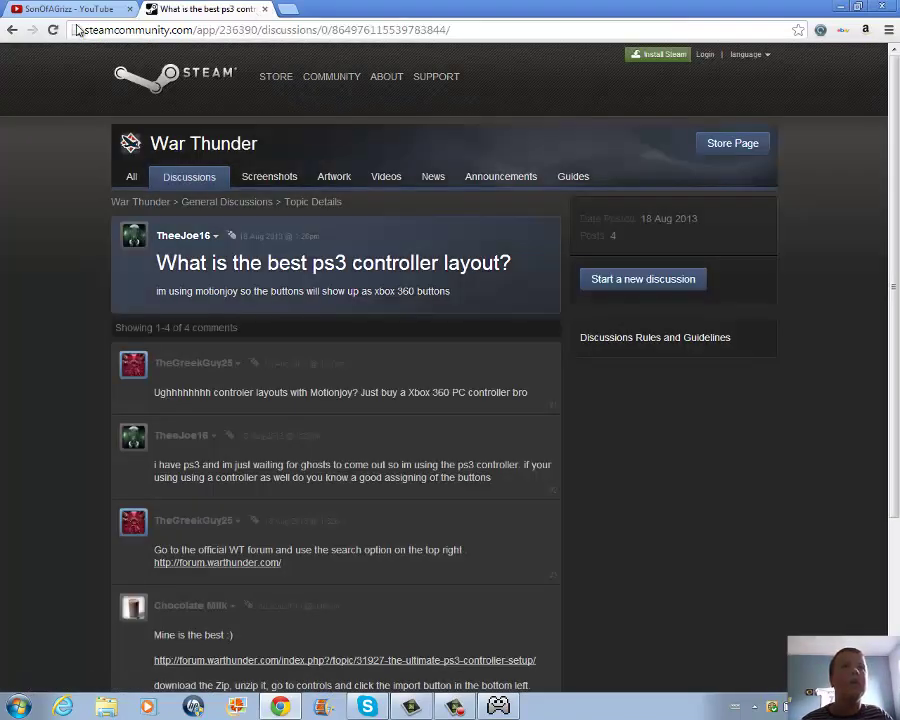
click(12, 29)
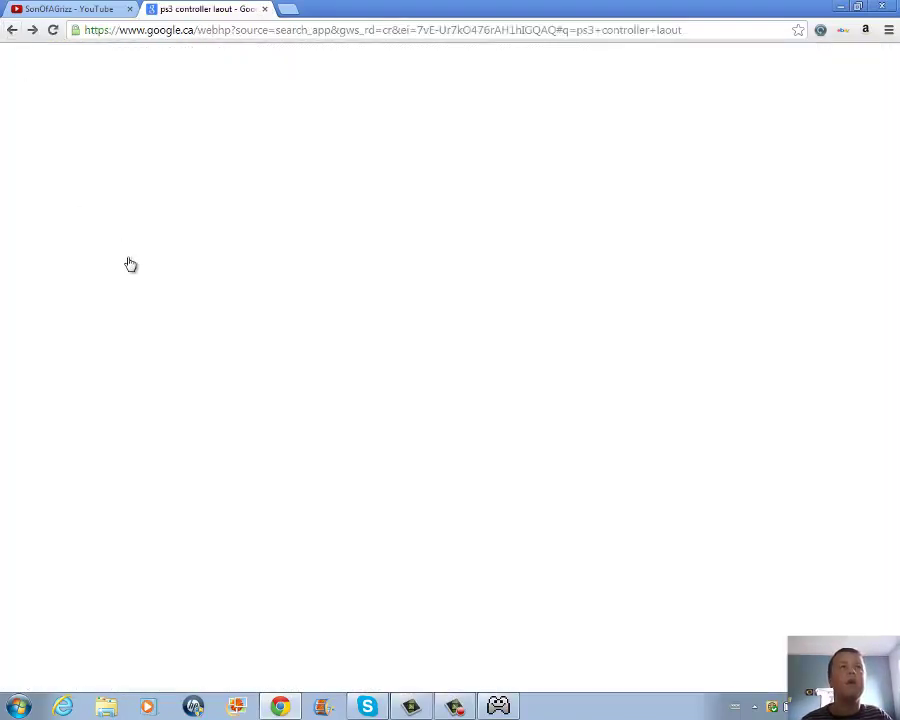
click(231, 186)
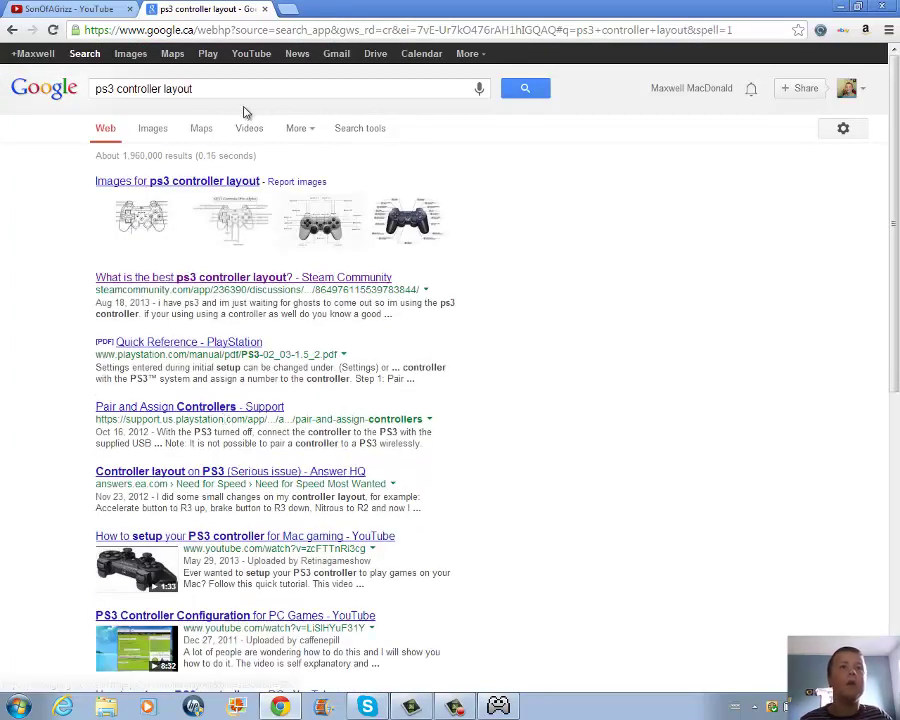
drag(241, 86, 28, 100)
key(BackSpace)
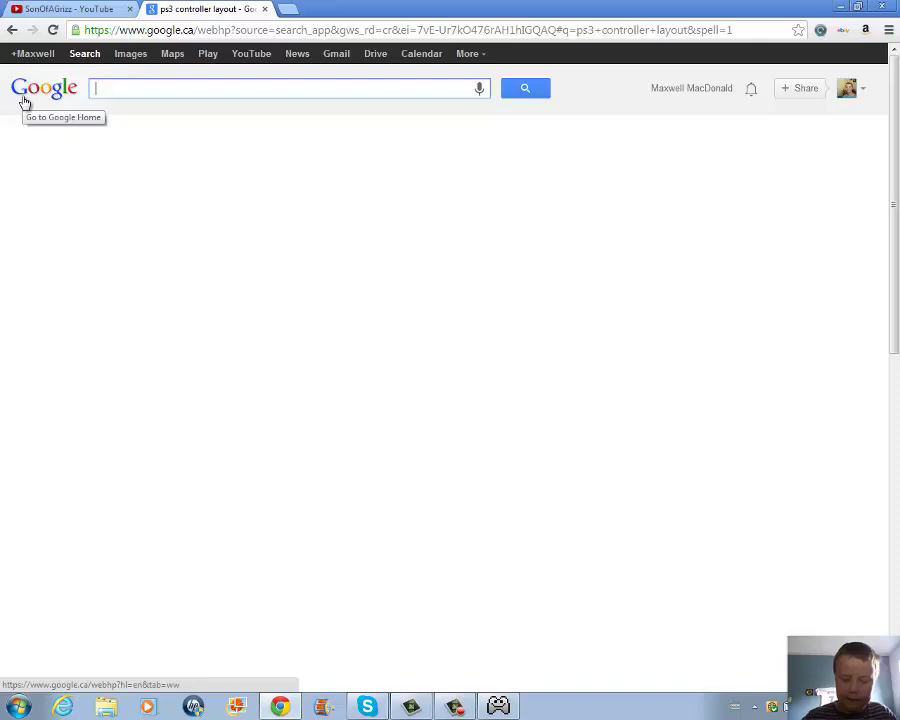
- Search Google for 'how can i use my ps3 on my gamepad' and rerun it on YouTube
text(how)
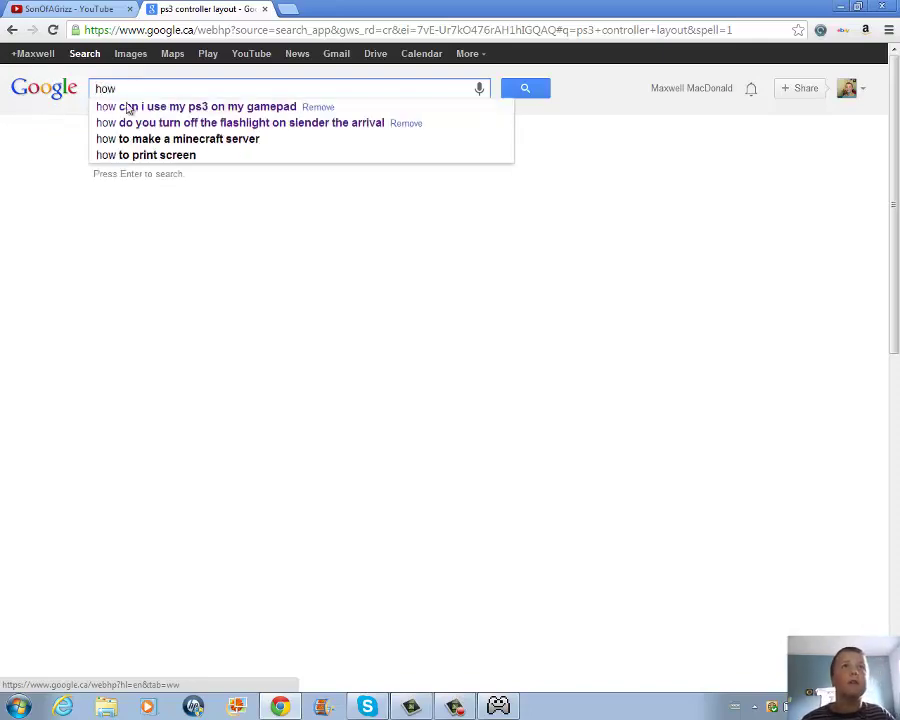
click(226, 107)
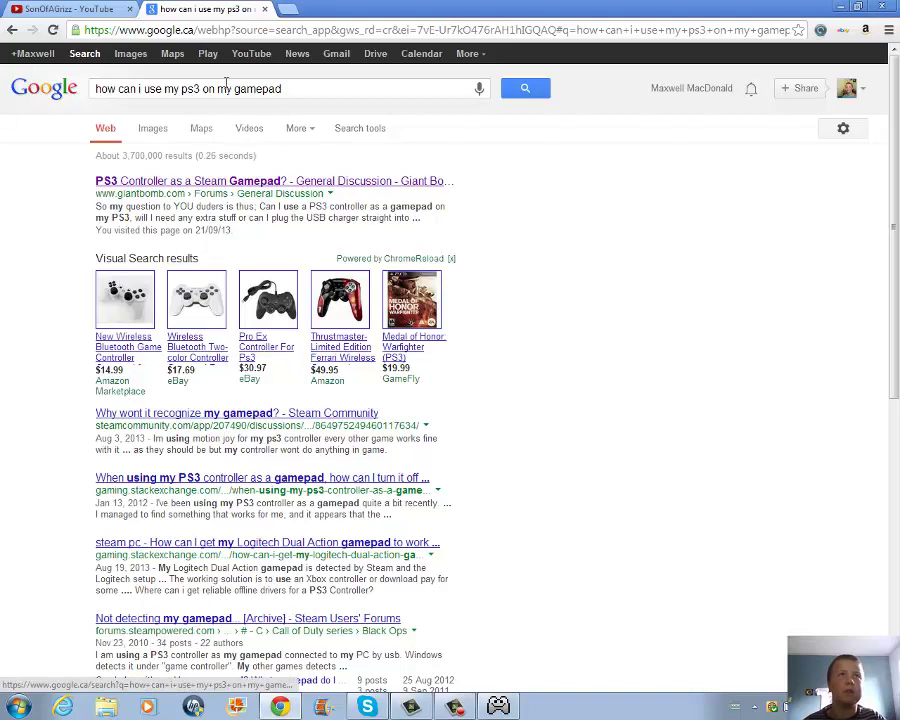
click(251, 54)
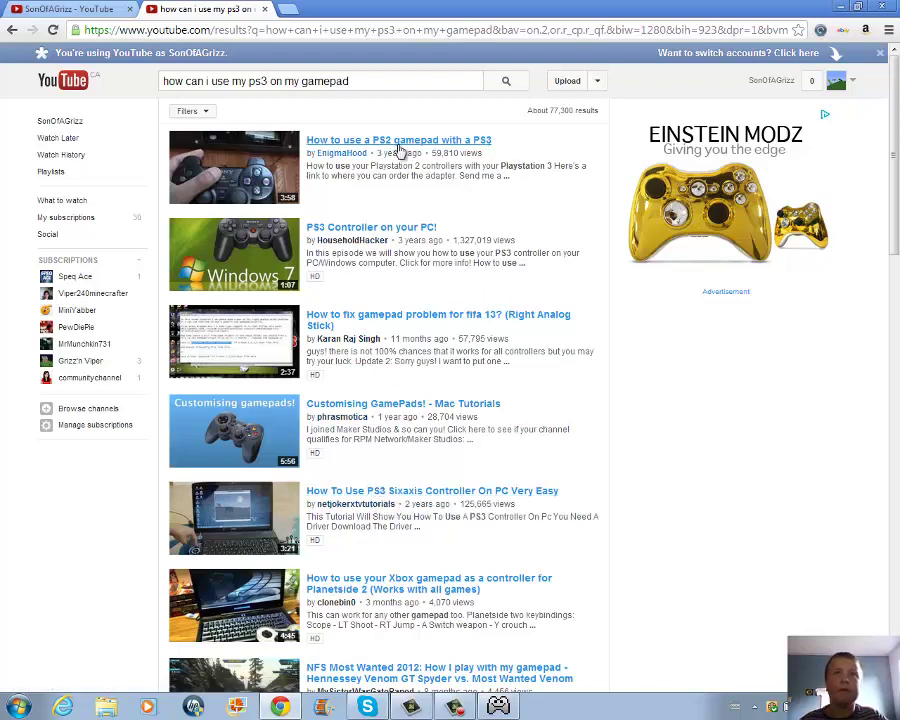
- Add 'xpadder' to the YouTube query, play the PS3 controller video, and expand its description
click(417, 87)
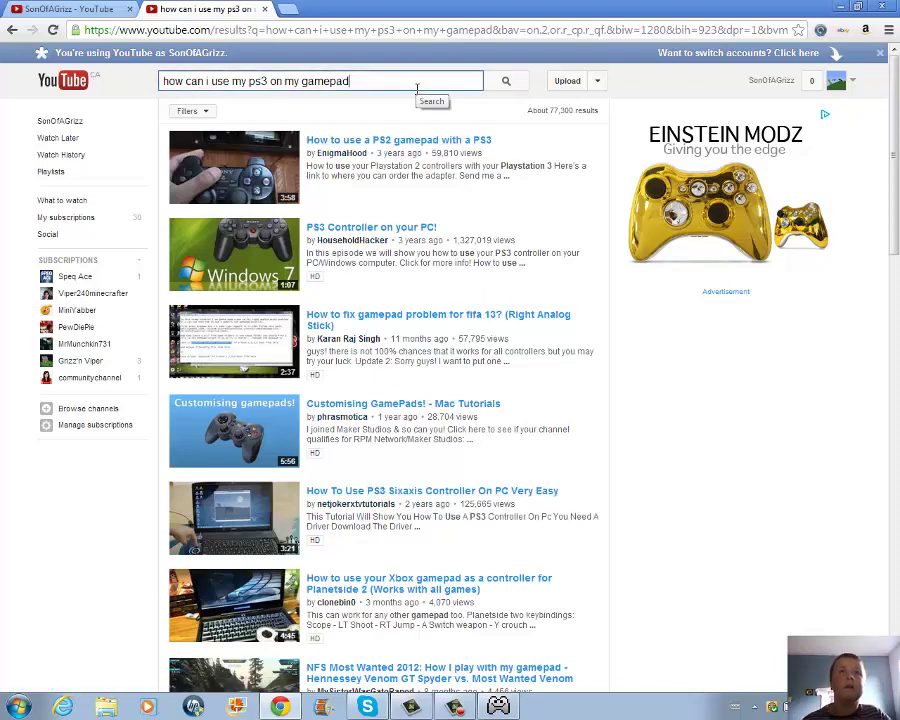
text(xpadd)
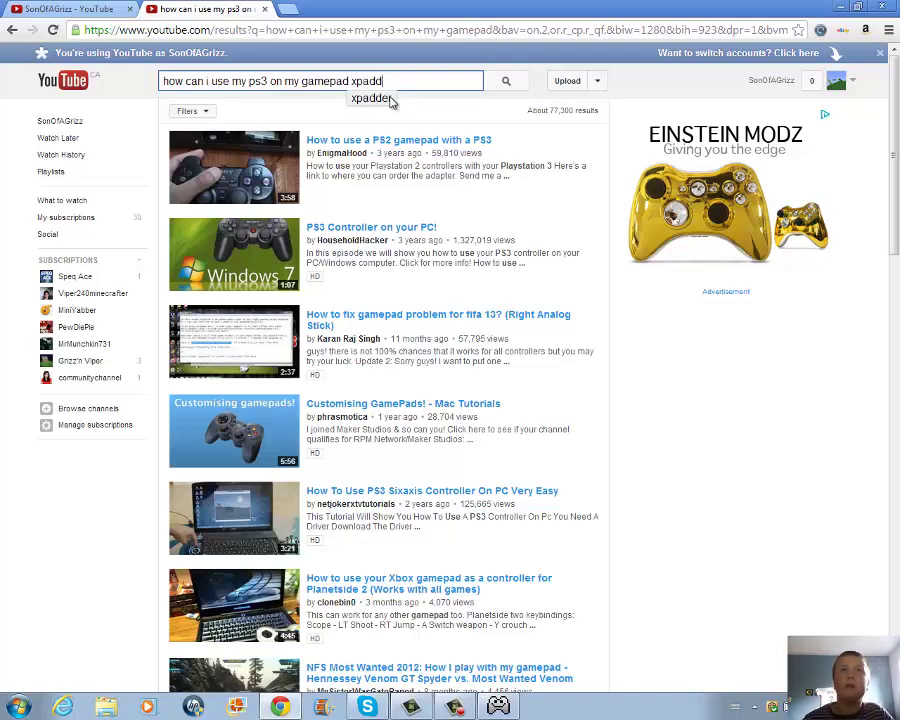
click(390, 100)
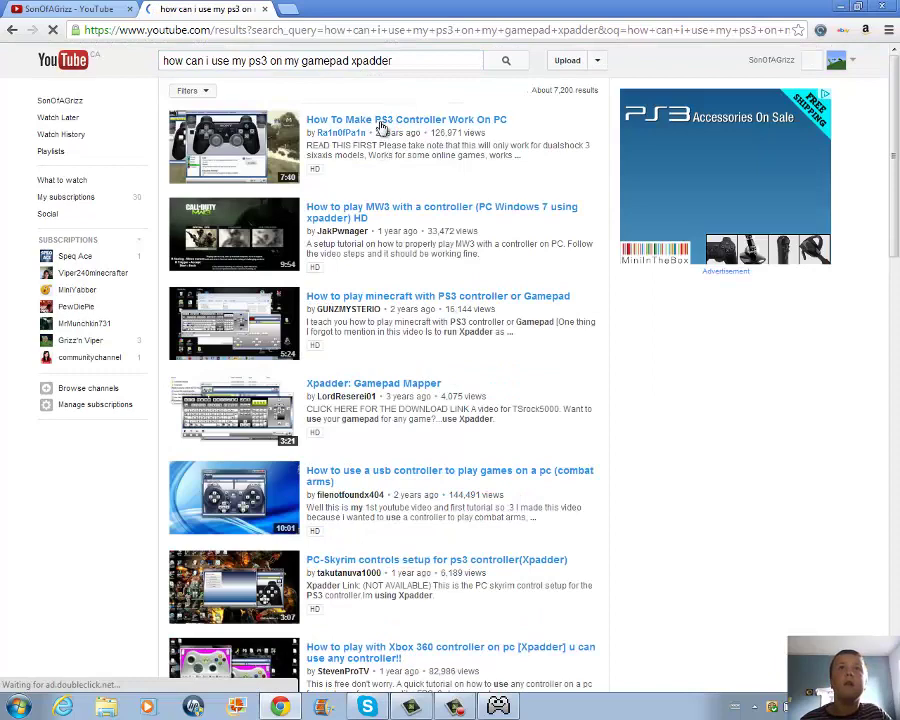
click(386, 121)
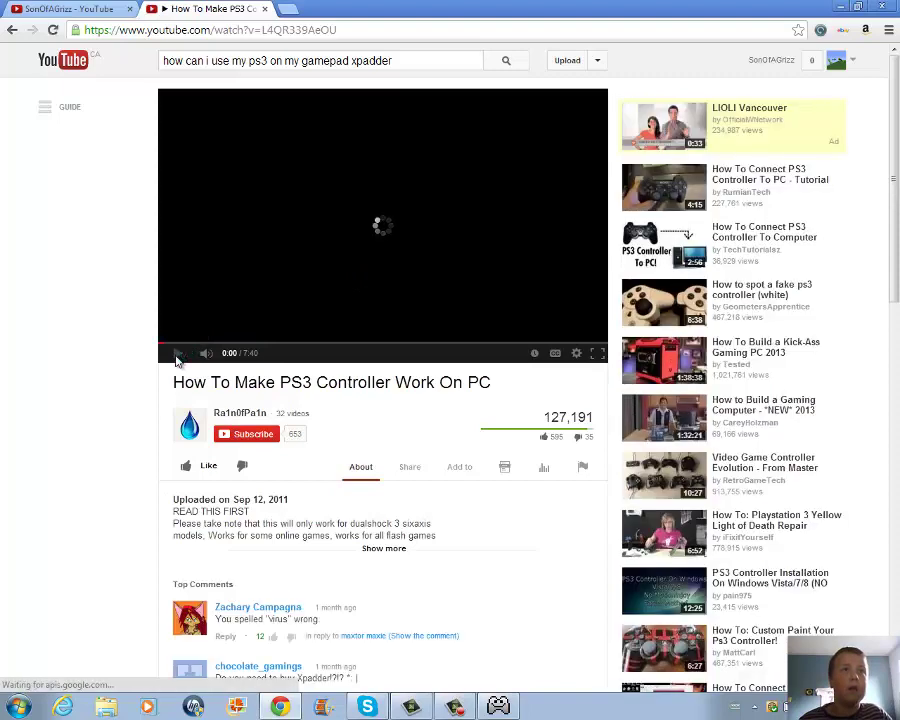
click(177, 356)
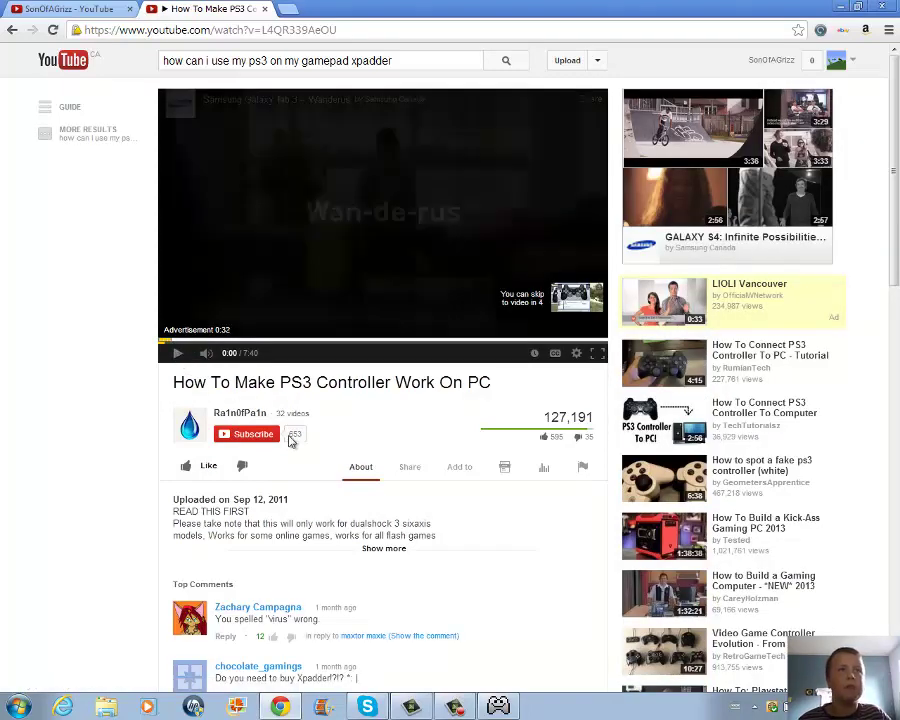
click(387, 547)
scroll(301, 559, down, 5)
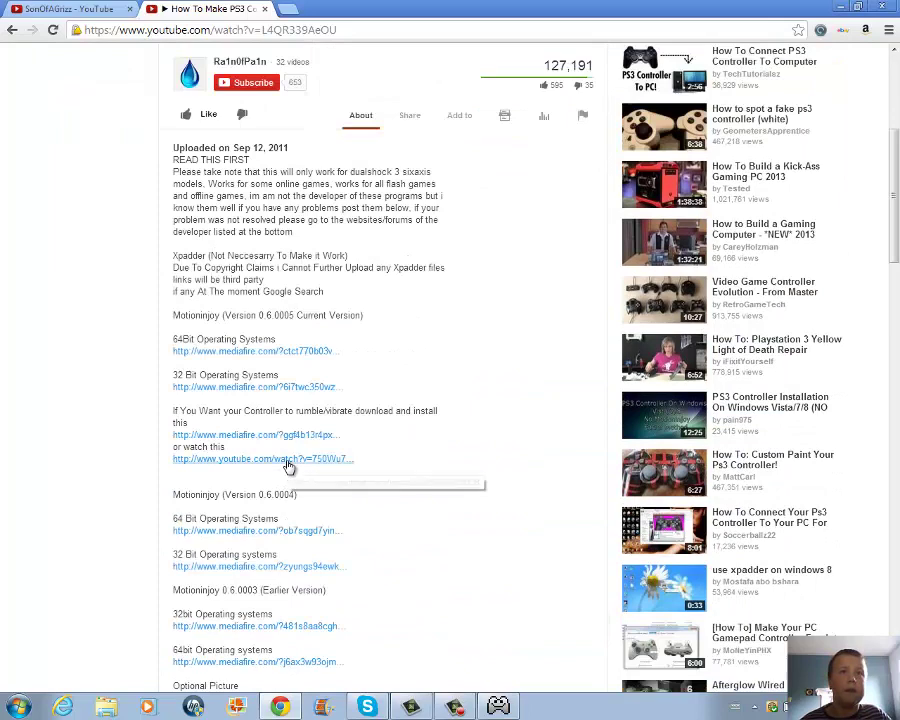
scroll(288, 470, down, 3)
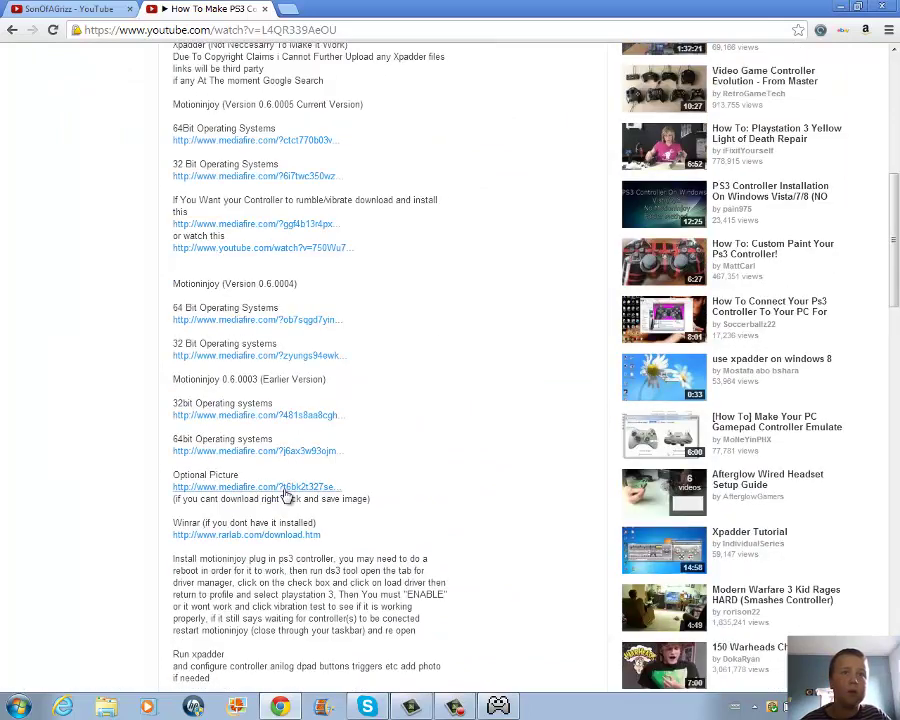
- Download Ps3 controller.bmp from the MediaFire Optional Picture link, close the tab, and minimize Chrome
click(230, 487)
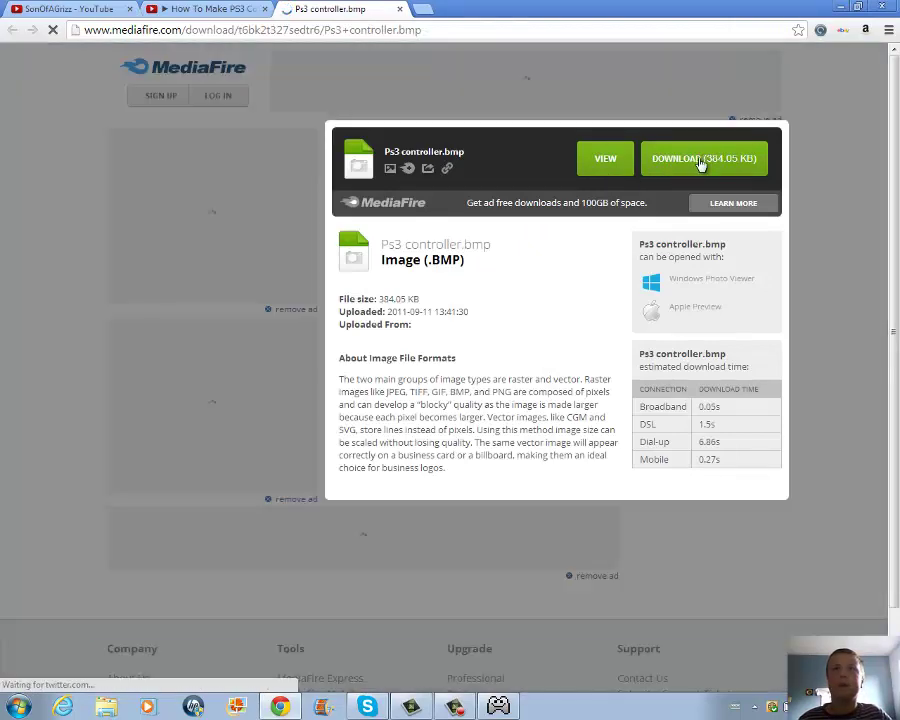
click(671, 168)
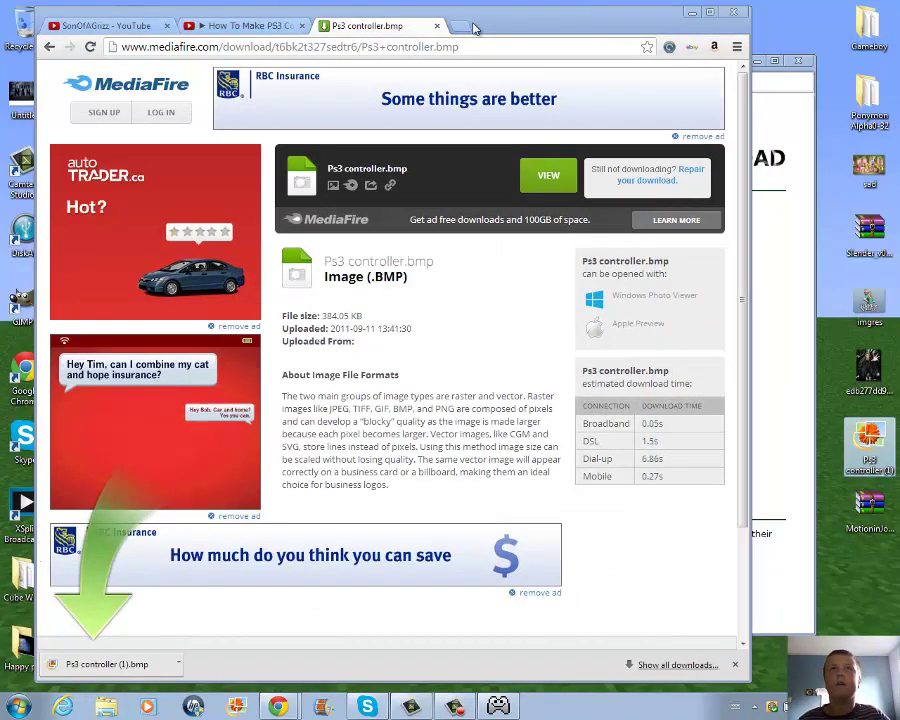
click(437, 25)
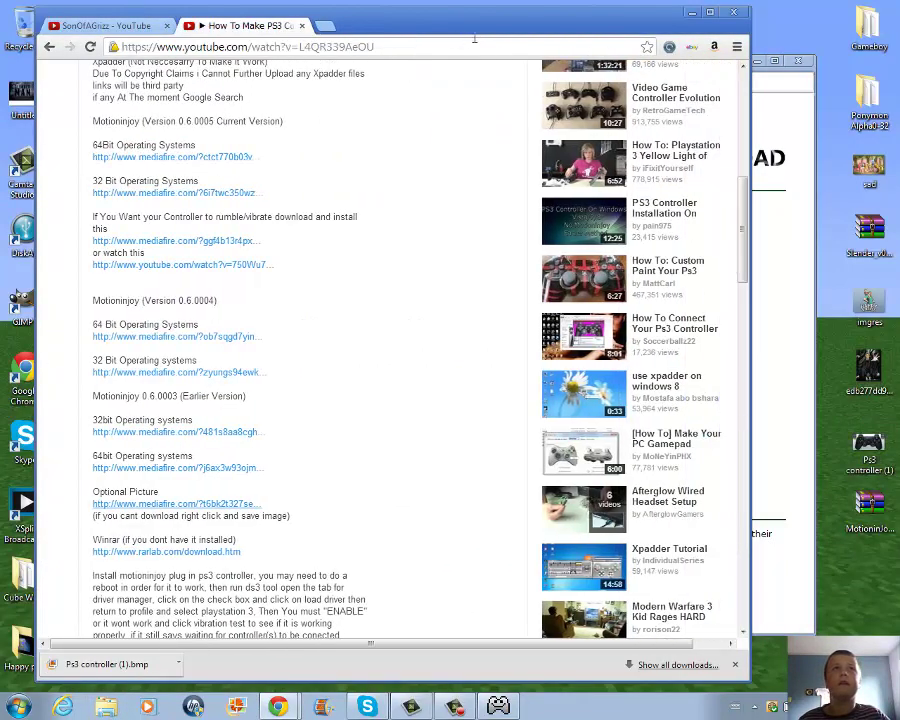
click(691, 12)
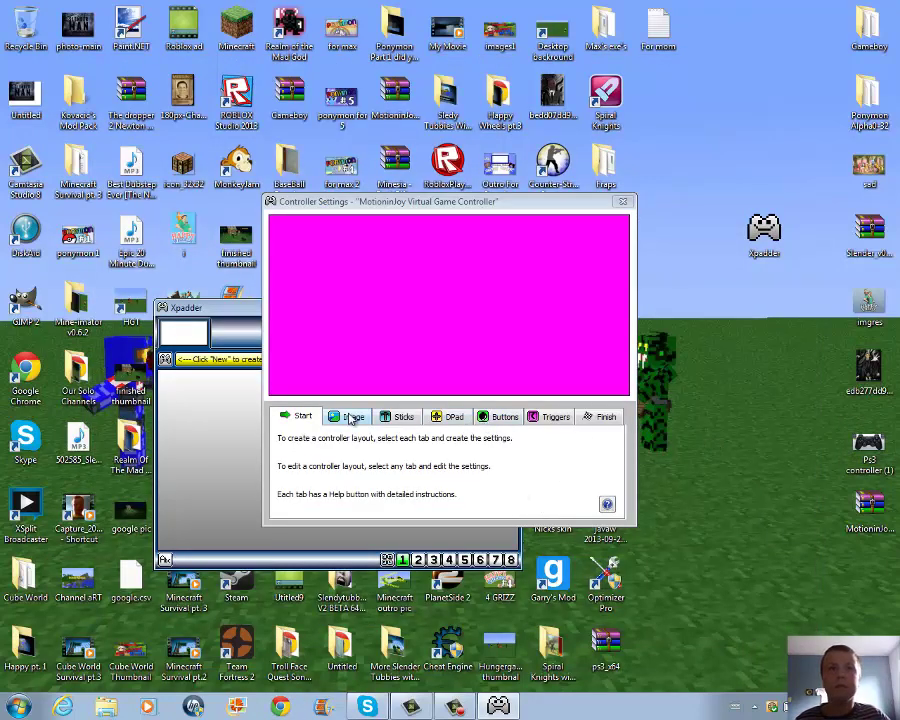
- Load the Ps3 controller (1) picture as the layout's background image
click(351, 417)
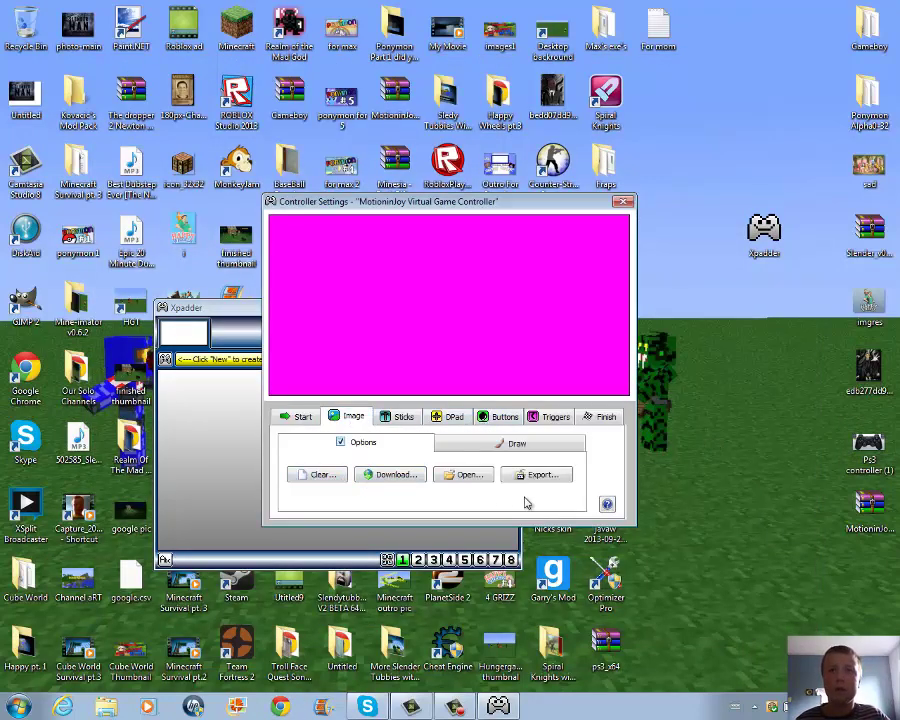
click(472, 476)
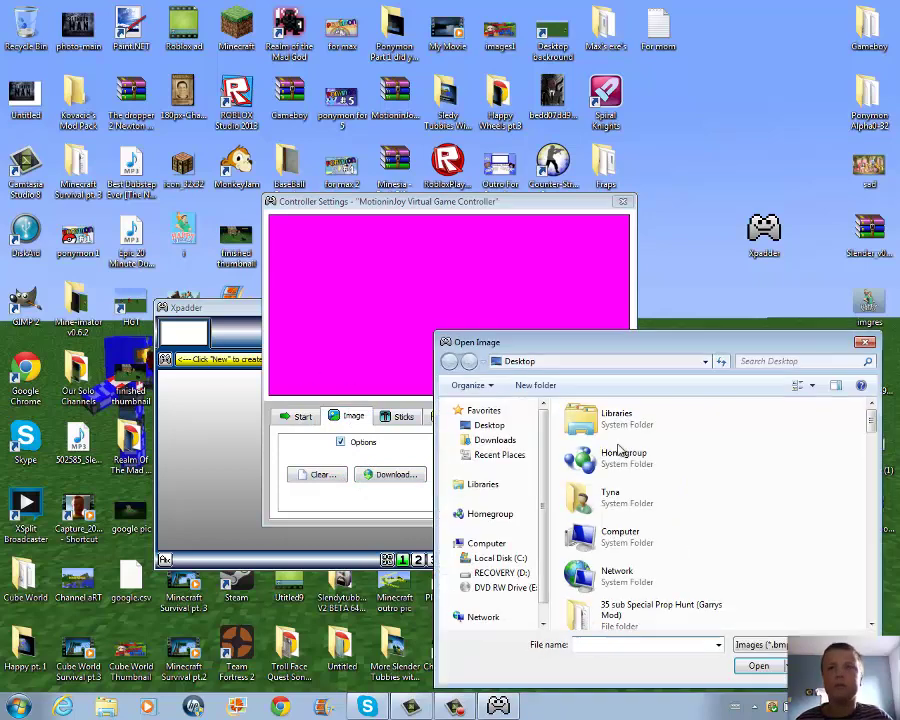
drag(872, 420, 871, 610)
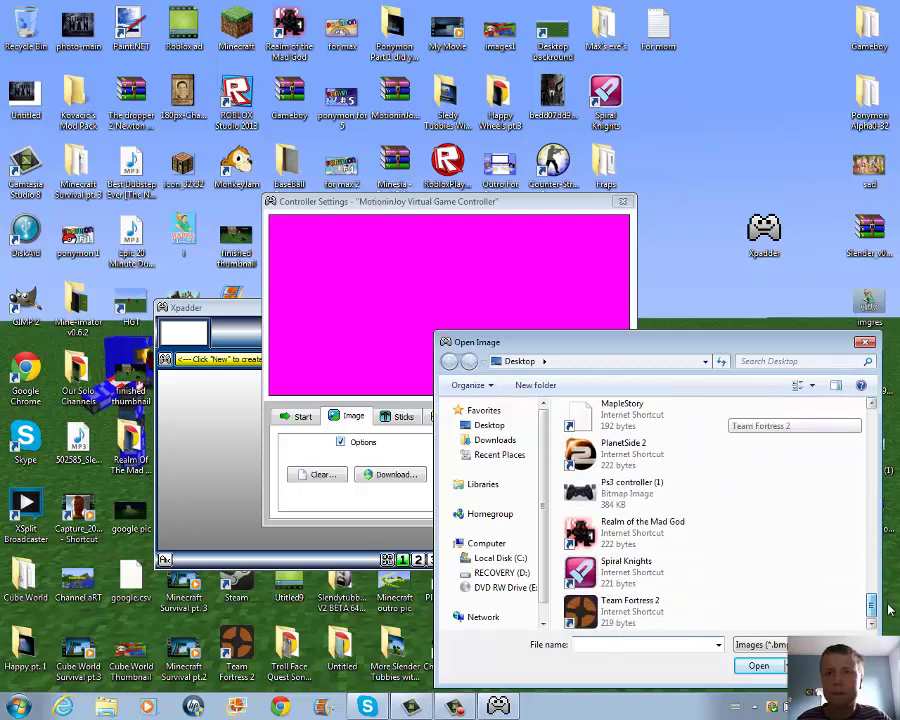
double_click(650, 493)
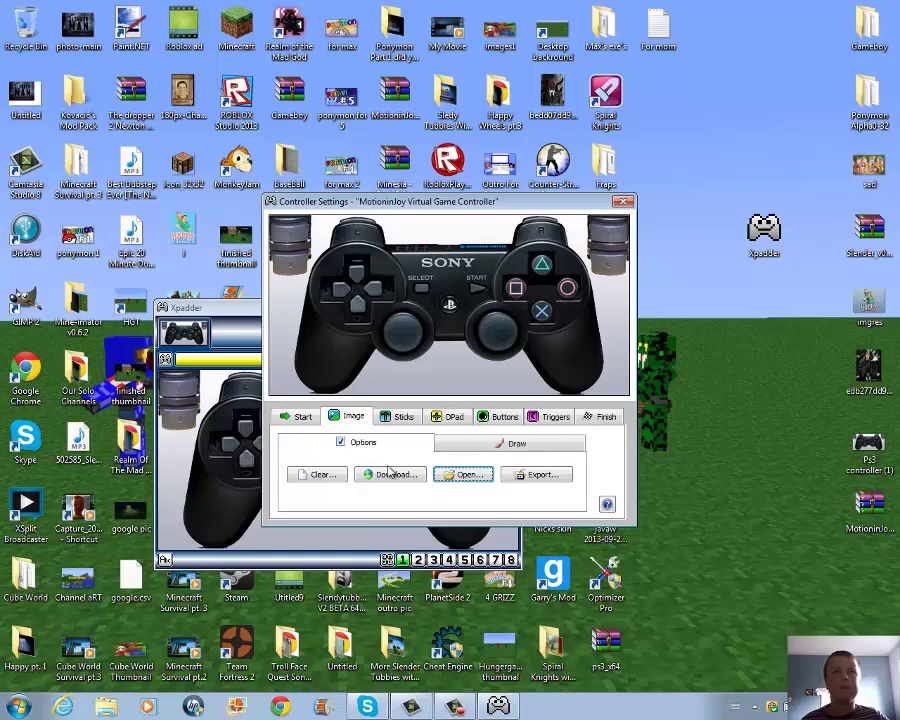
- Look through the Stick 1 and Stick 2 settings and the direction names
click(404, 416)
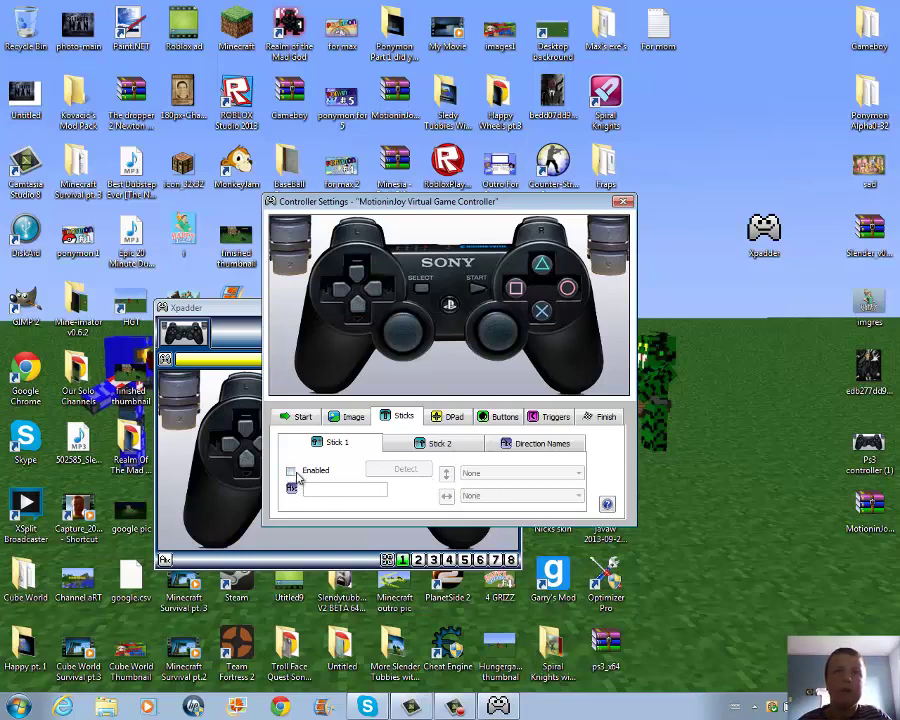
click(426, 445)
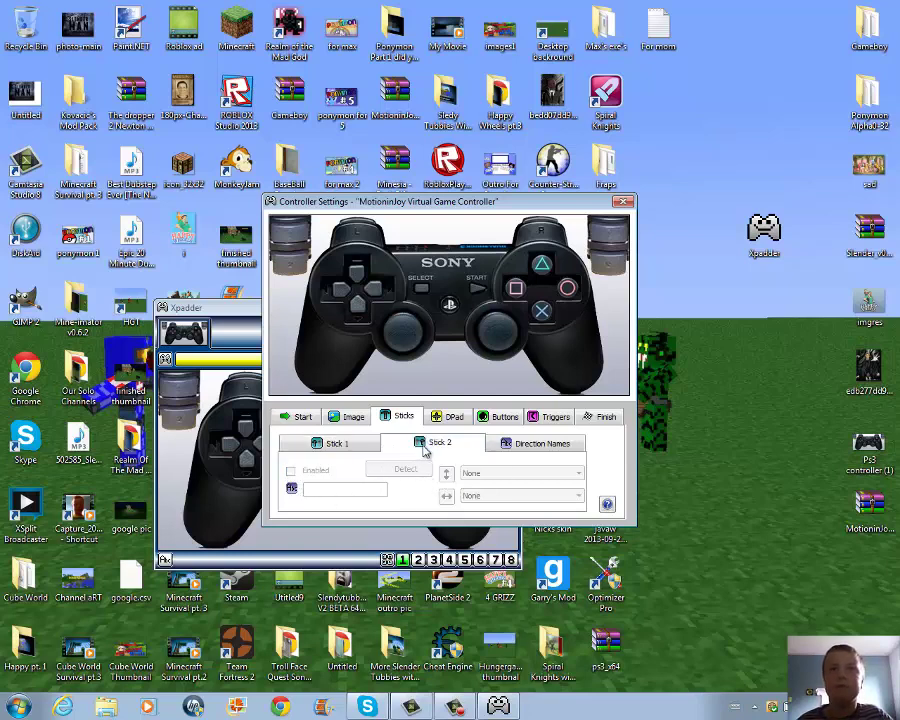
click(349, 448)
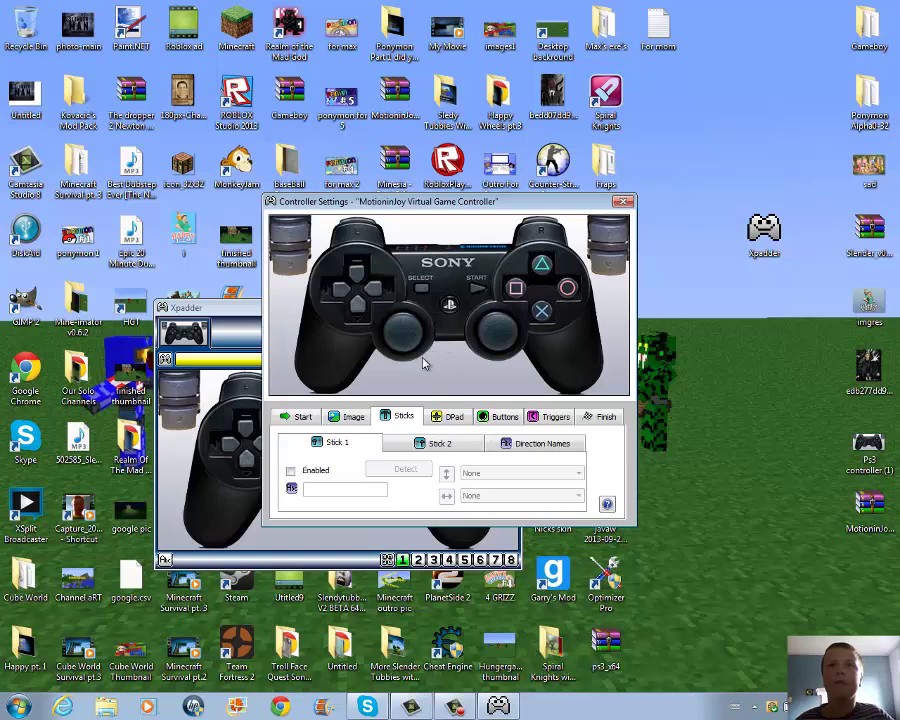
click(445, 448)
click(509, 450)
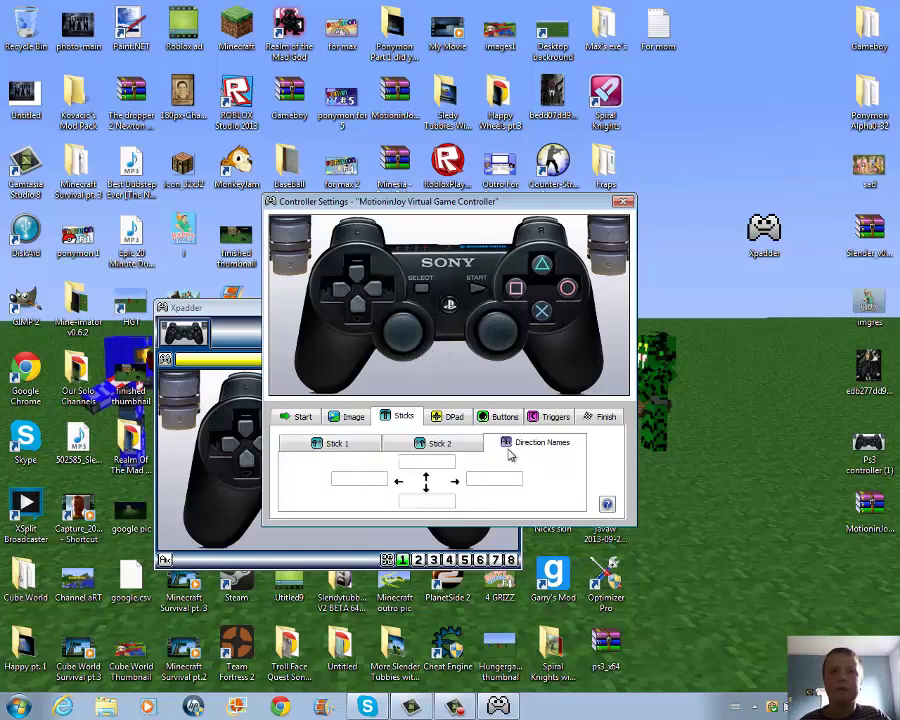
click(370, 446)
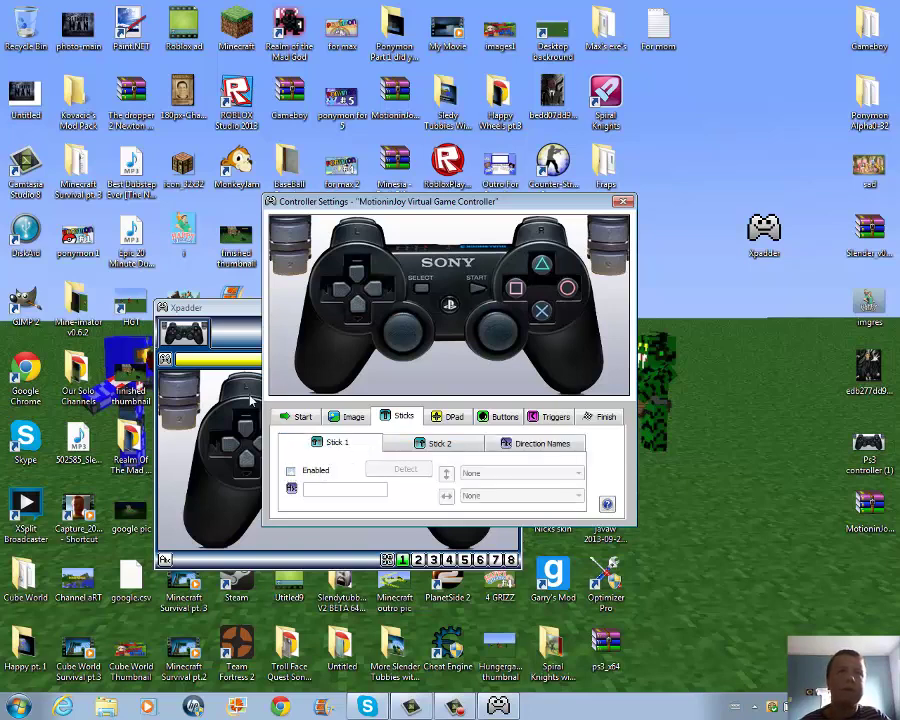
- Enable Stick 1, dismiss the detection prompt, and move Xpadder to the upper left
click(254, 315)
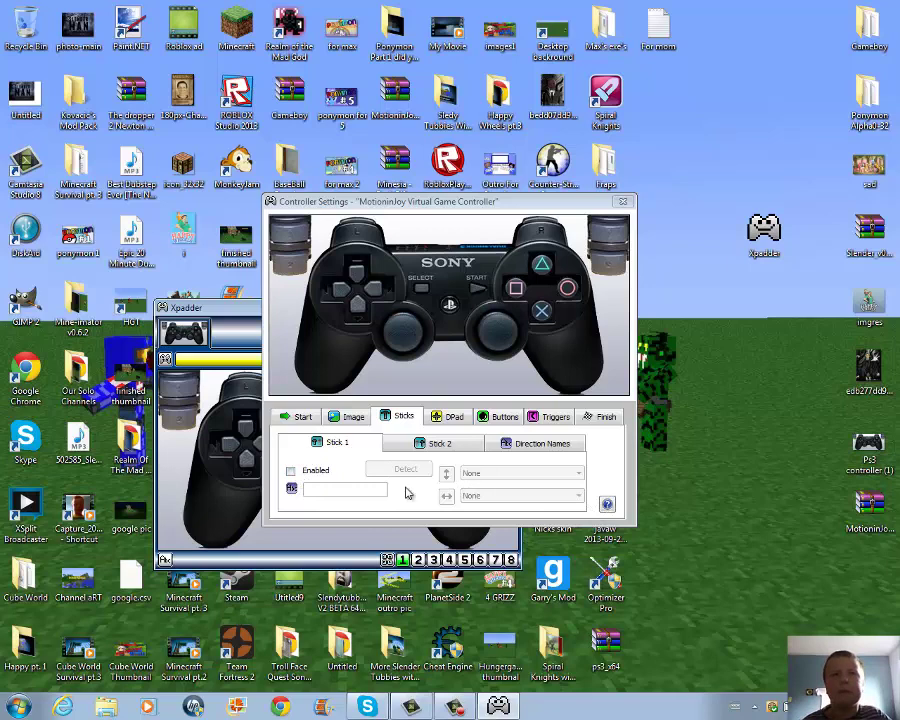
click(290, 471)
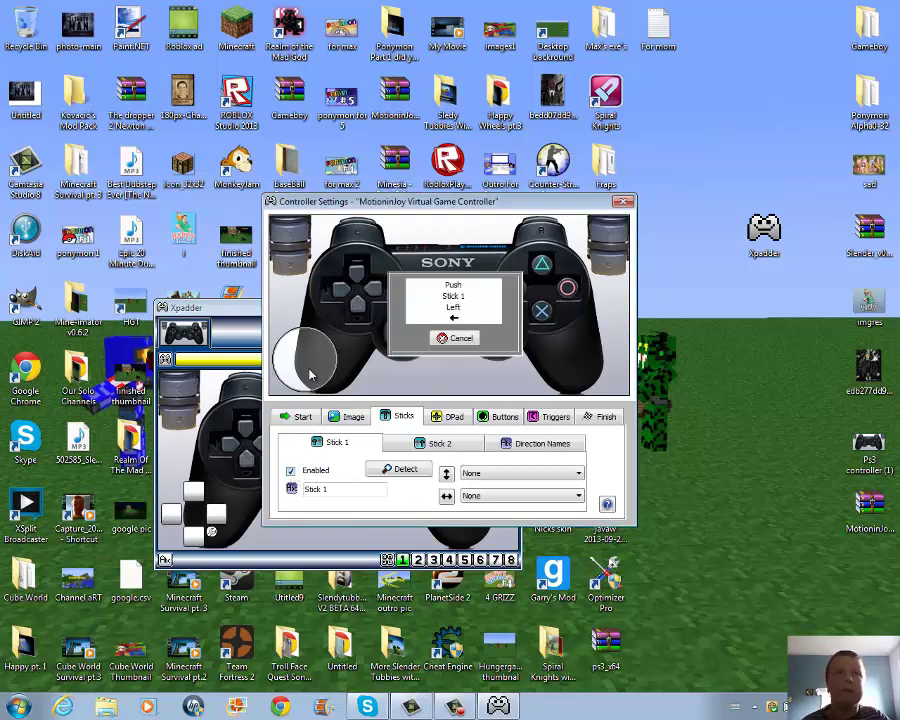
click(452, 339)
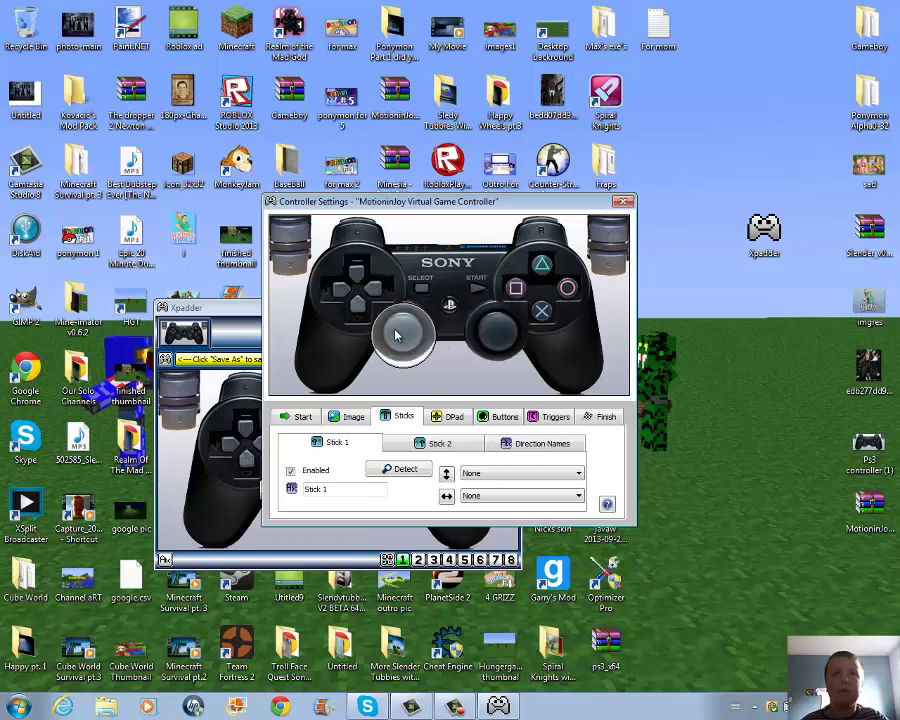
drag(239, 308, 87, 197)
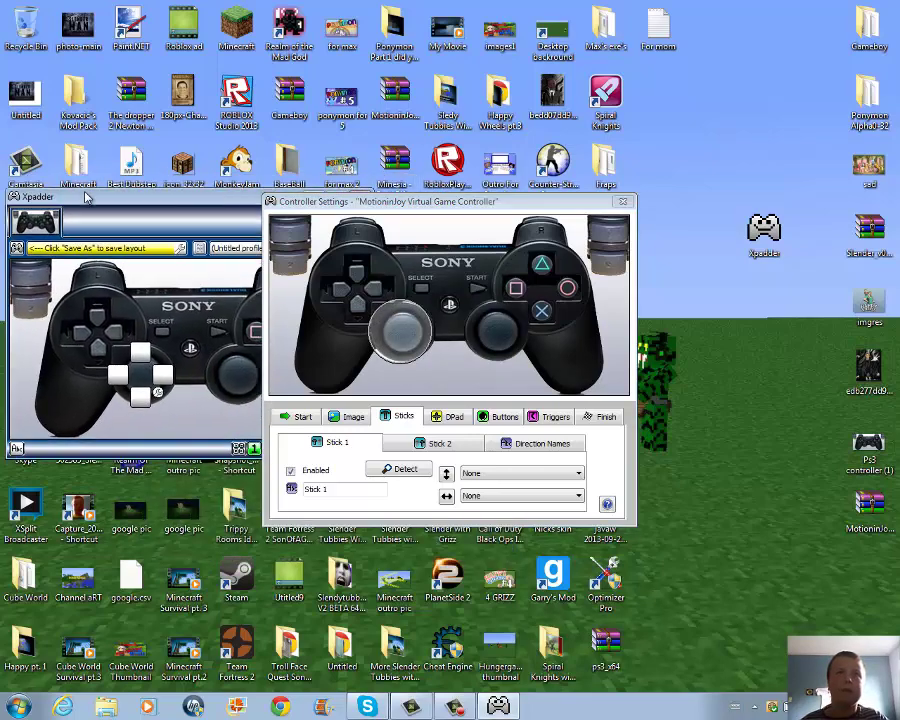
- Assign D, W, A and S to the left stick's right, up, left and down directions
drag(330, 201, 491, 163)
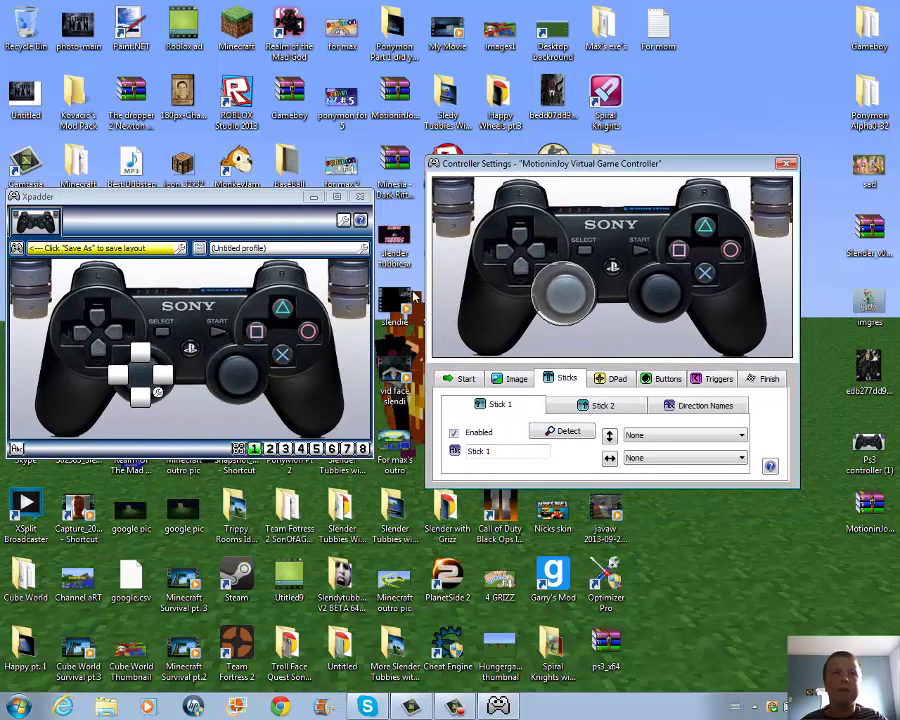
click(163, 374)
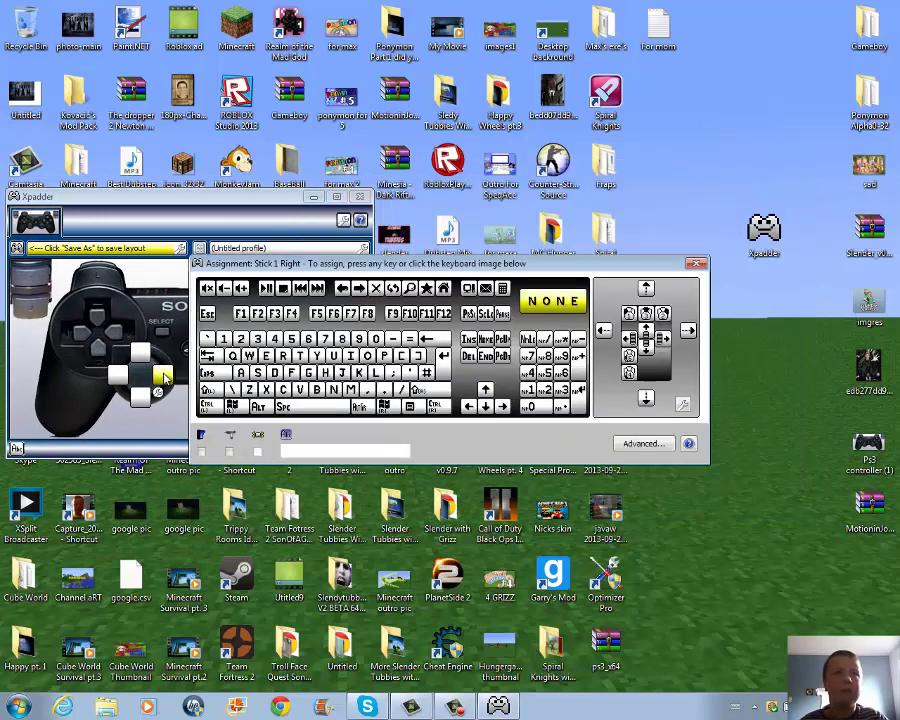
click(274, 376)
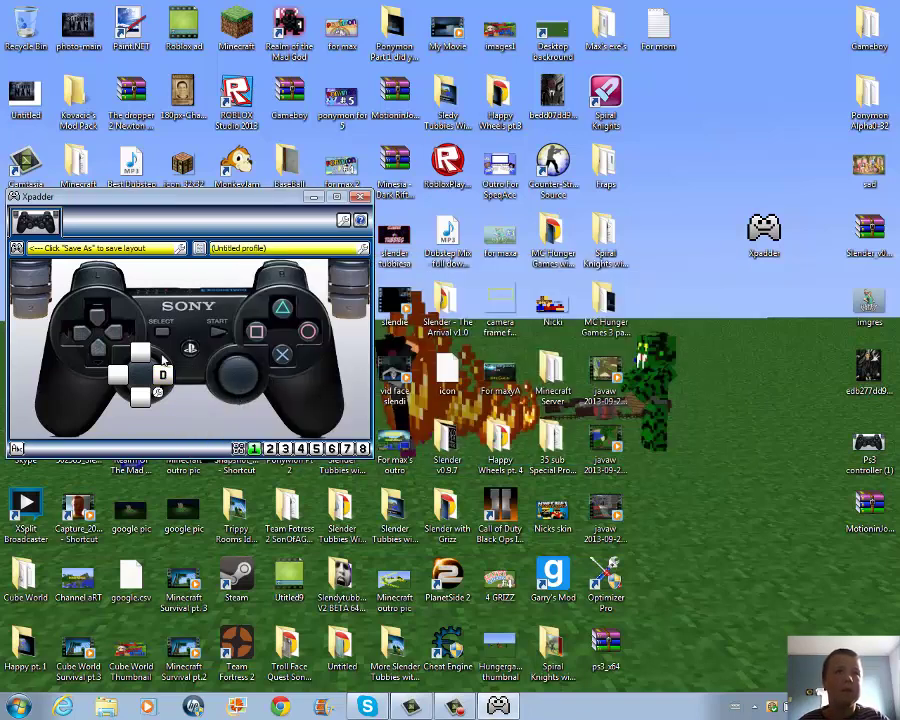
click(143, 356)
click(262, 344)
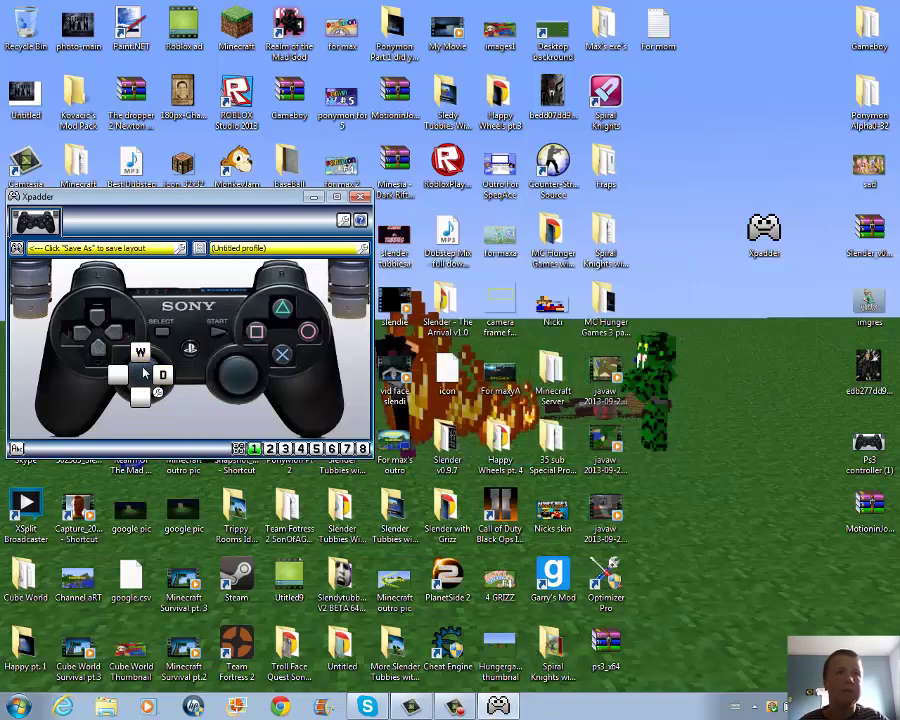
click(123, 375)
click(238, 370)
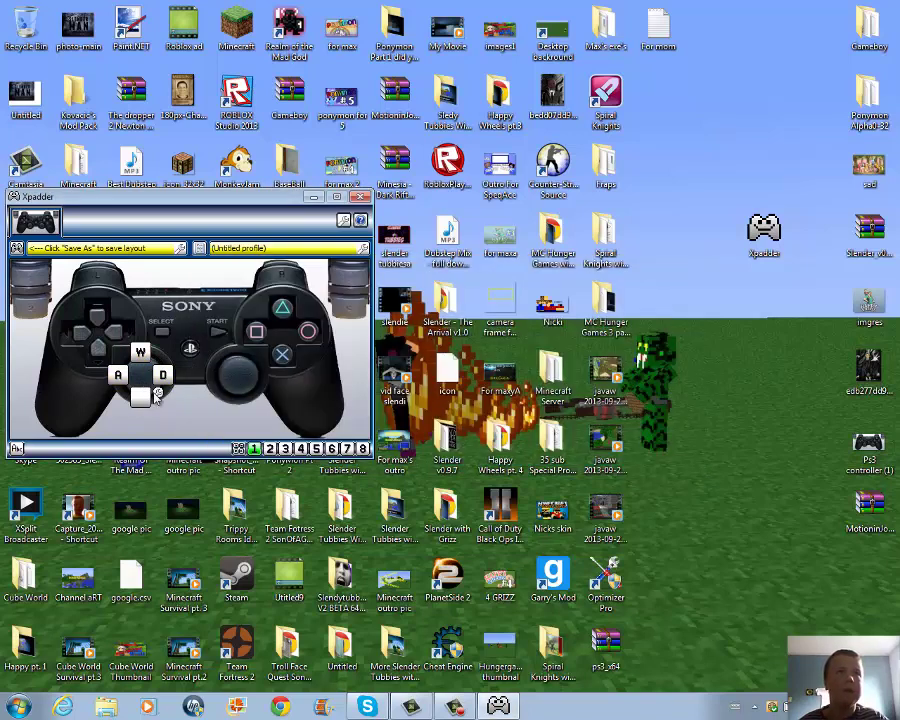
click(256, 378)
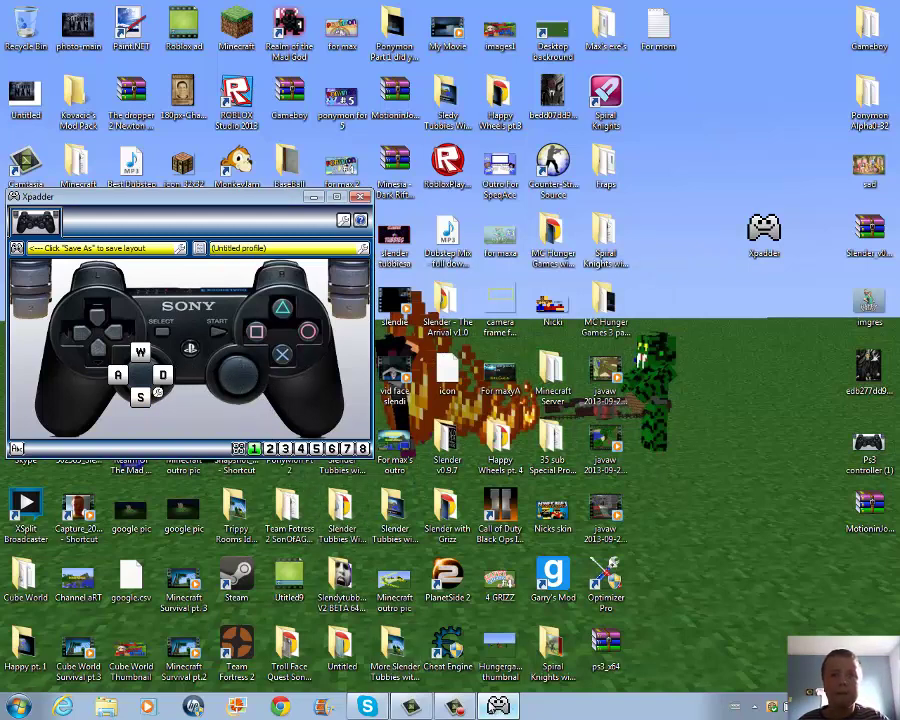
- Minimize Xpadder, reopen it from the desktop, and open the layout file options
click(495, 708)
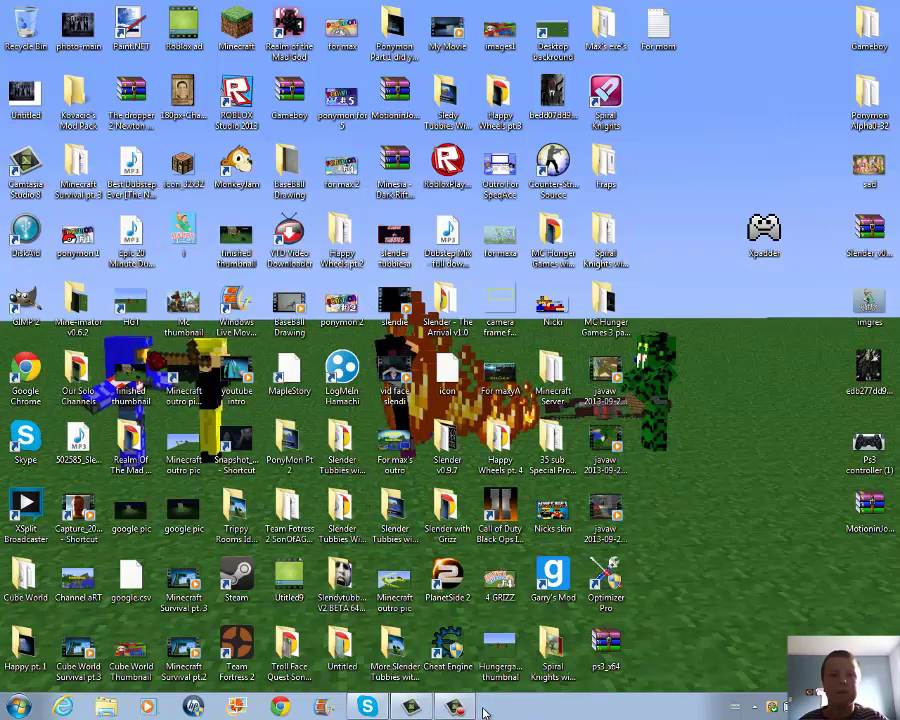
double_click(762, 236)
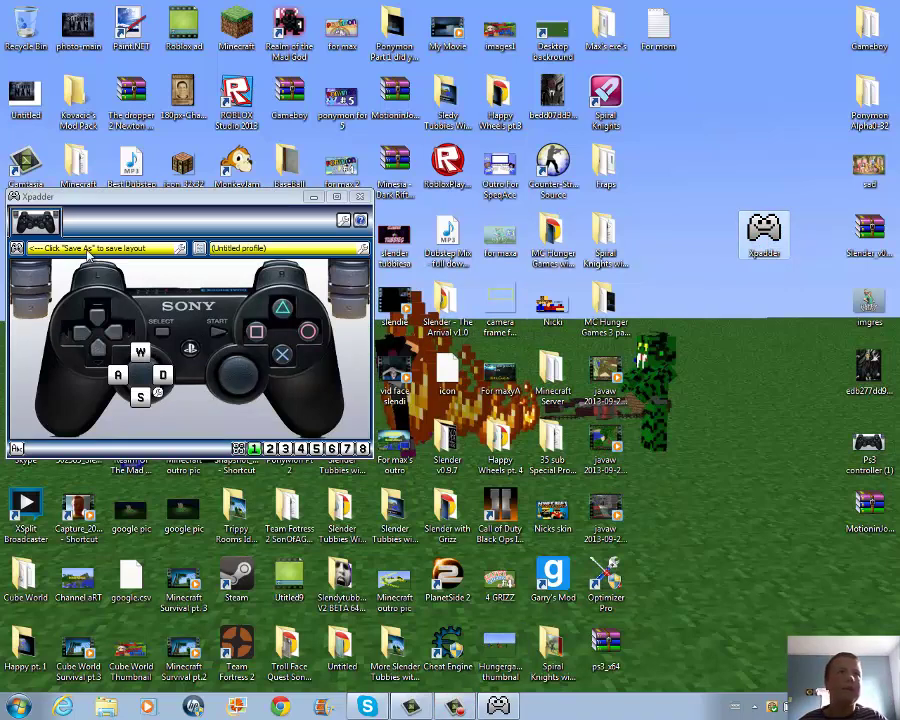
click(17, 248)
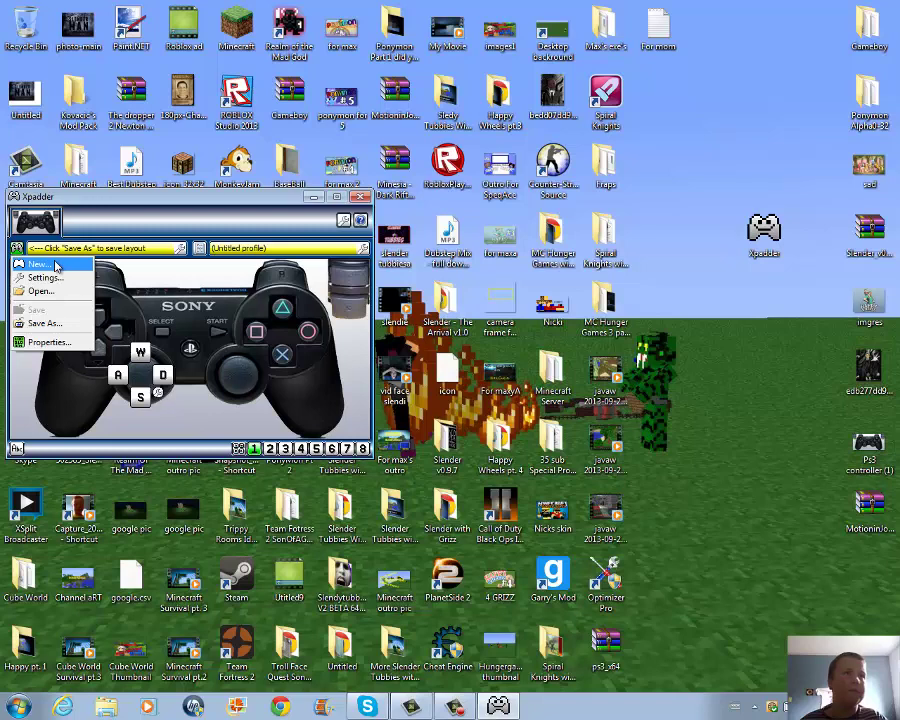
- Begin a new unsaved layout with the Ps3 controller (1) image, then show stick settings
click(40, 264)
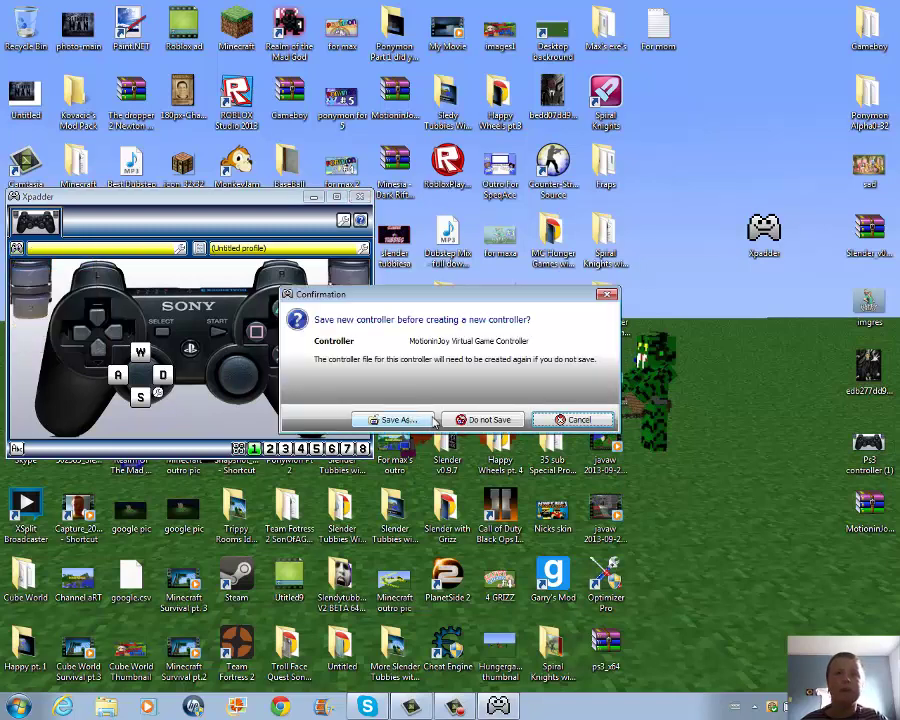
click(470, 419)
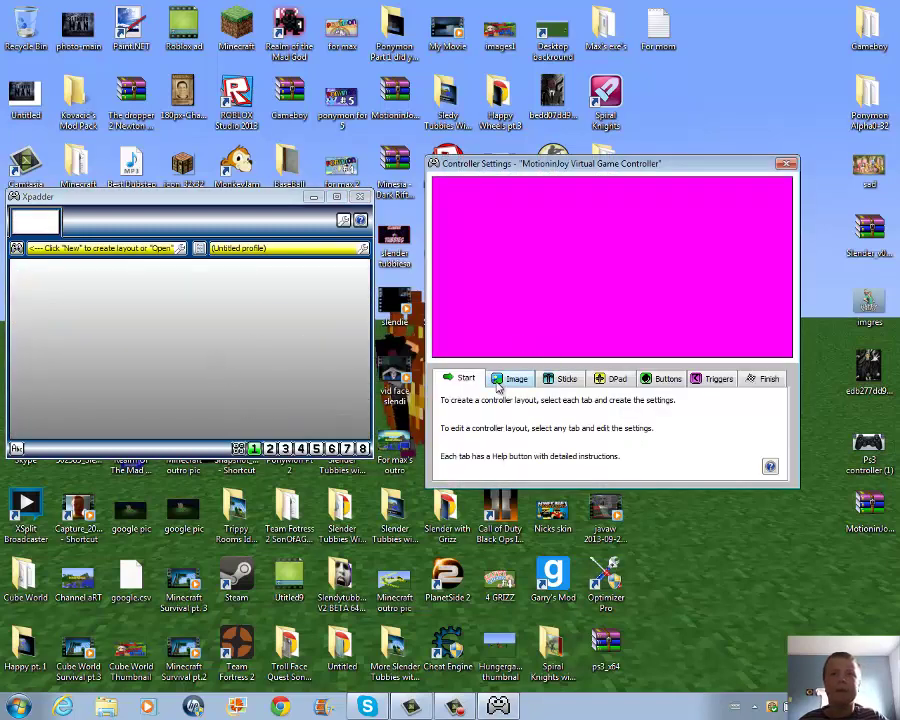
click(505, 387)
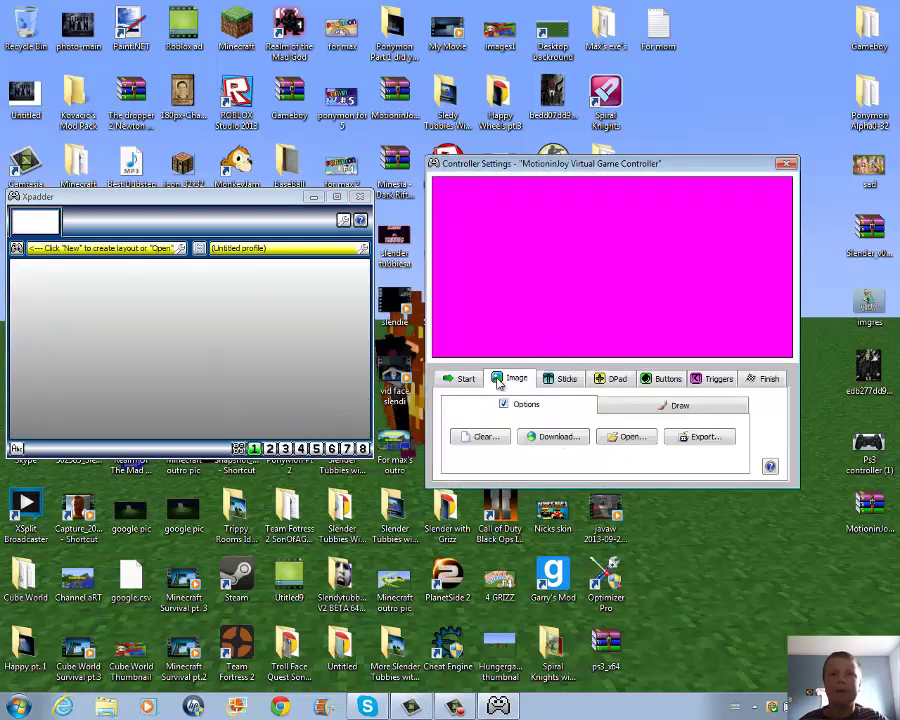
click(630, 440)
drag(874, 428, 884, 622)
double_click(625, 487)
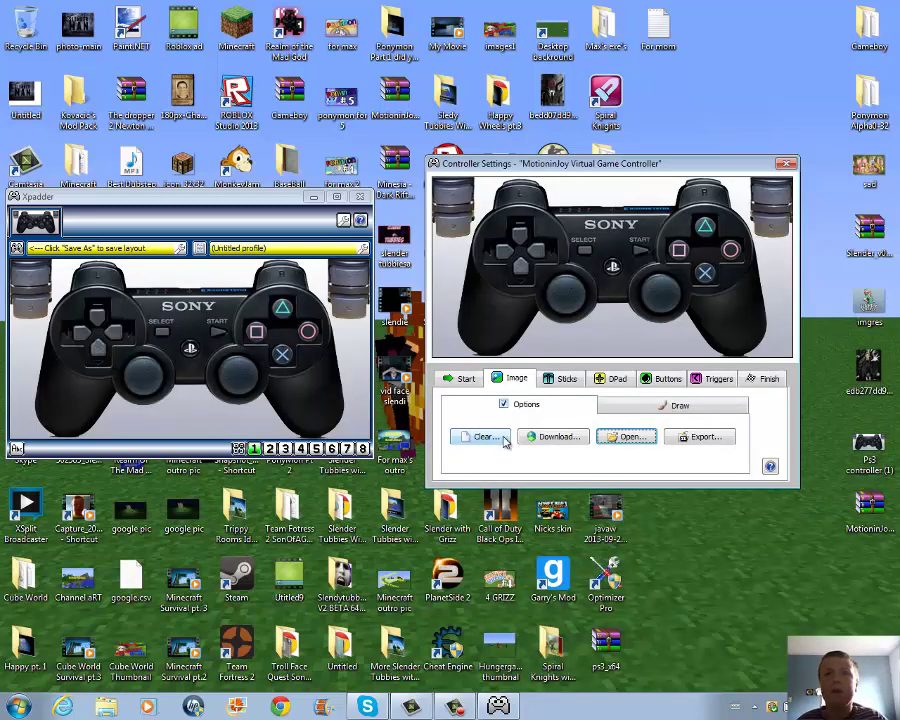
click(566, 380)
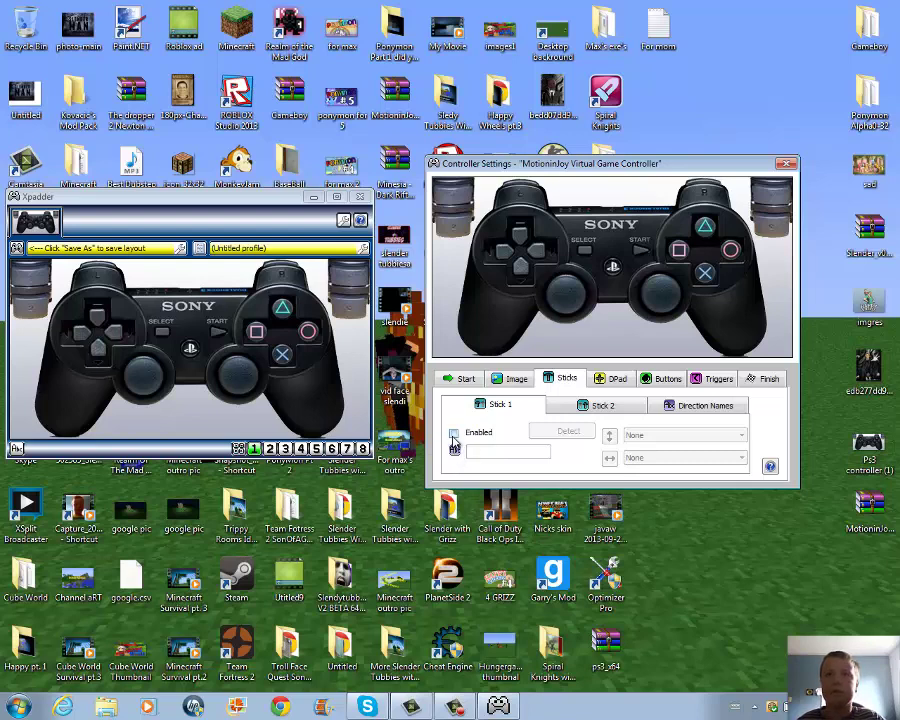
- Enable Stick 1 and Stick 2, dismissing the stick detection prompt
click(454, 434)
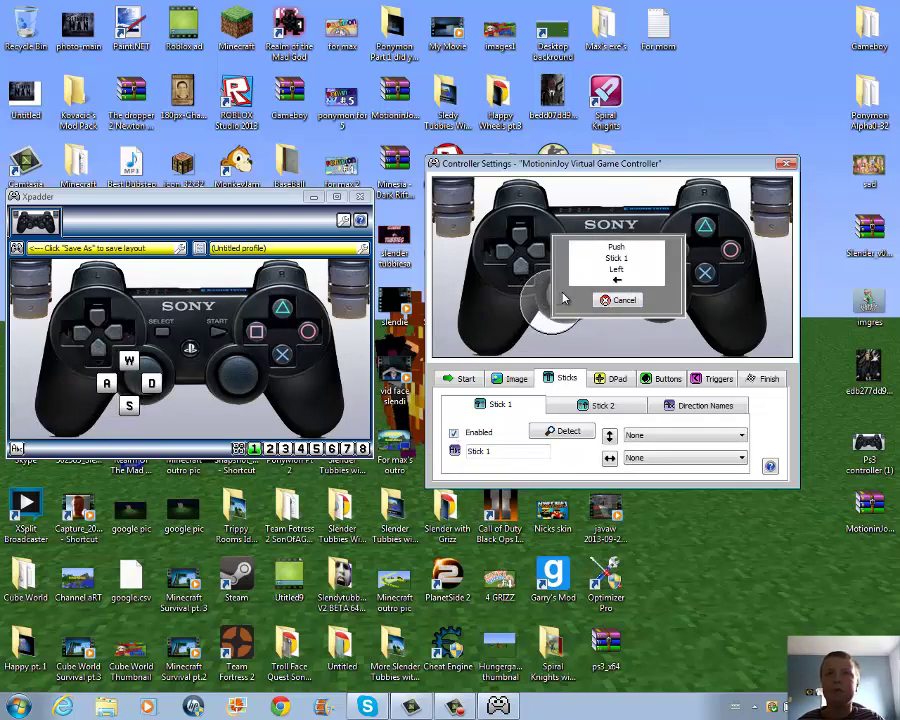
click(600, 405)
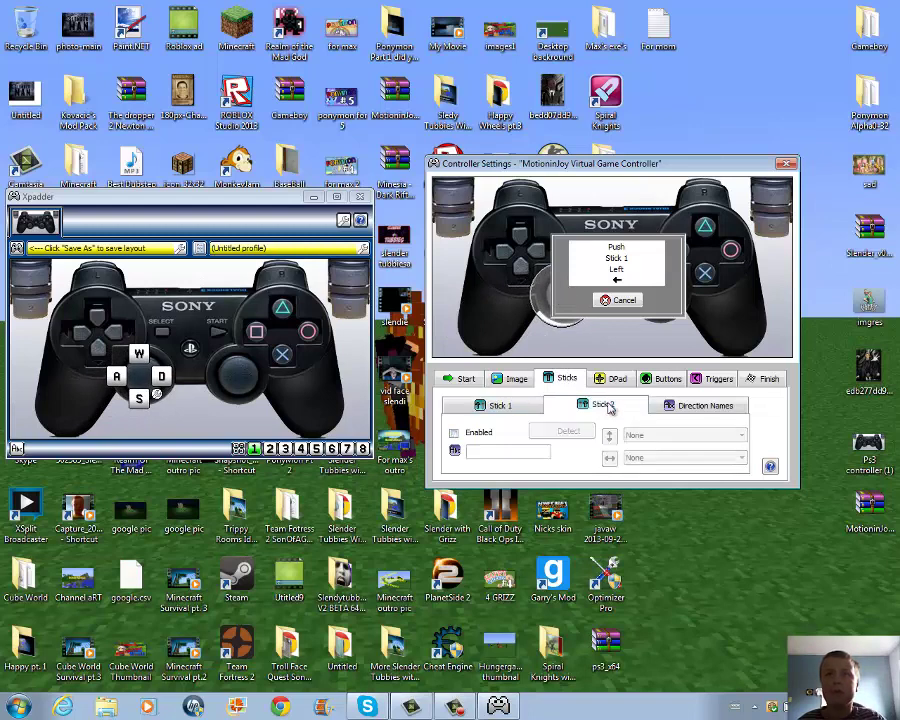
click(455, 434)
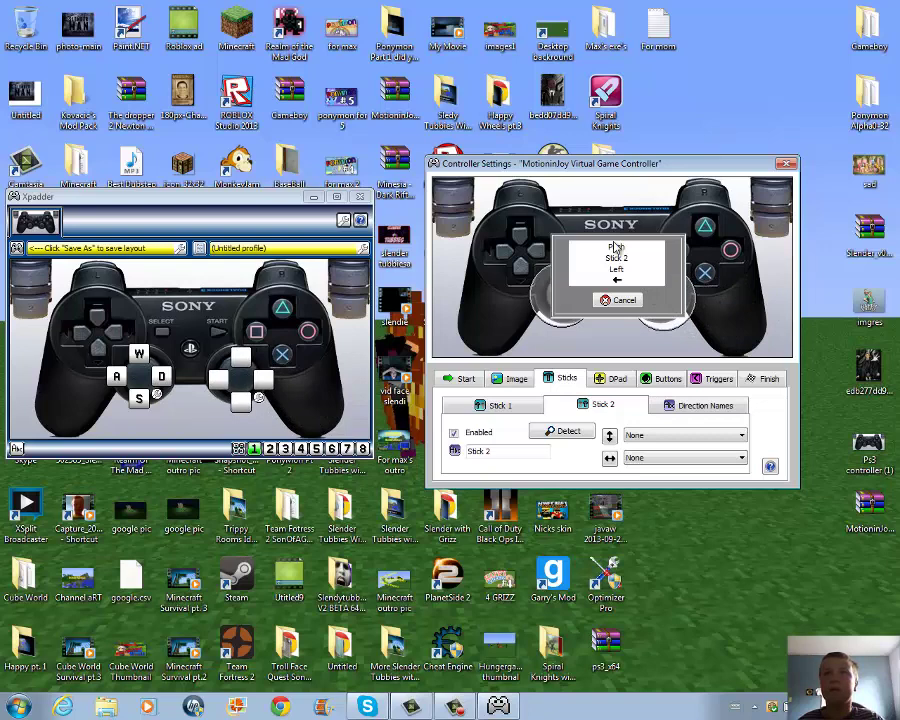
click(616, 300)
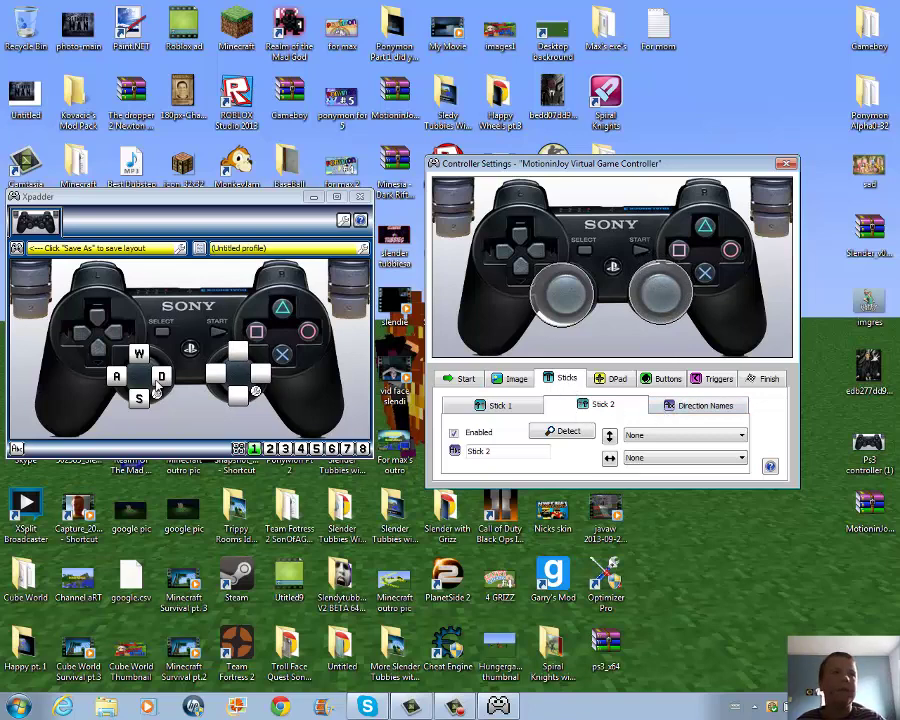
- Enable the DPad, dismissing its detection prompt
click(603, 384)
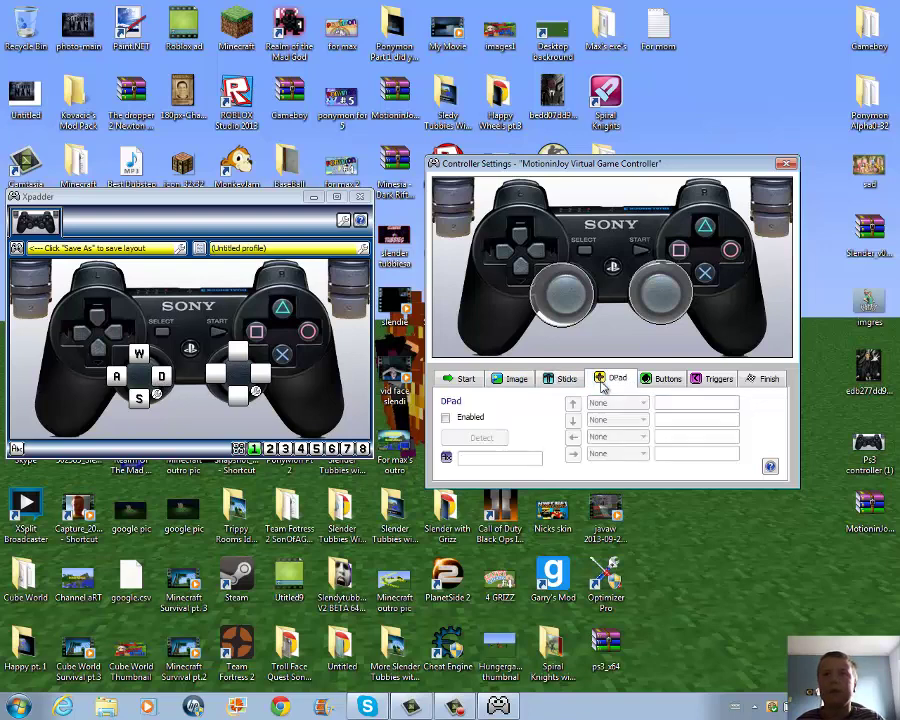
click(446, 419)
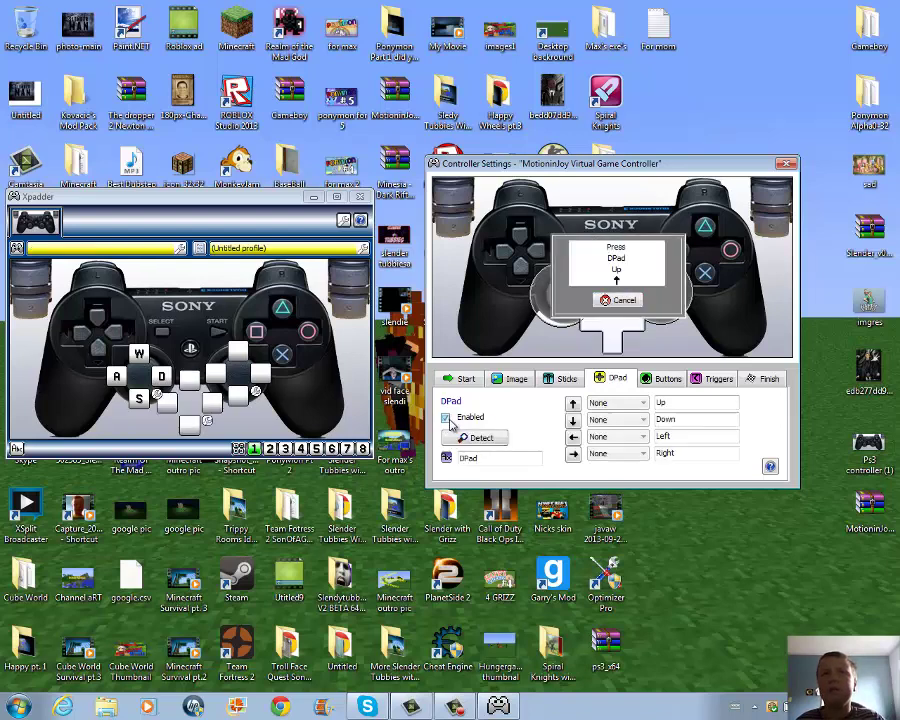
click(606, 301)
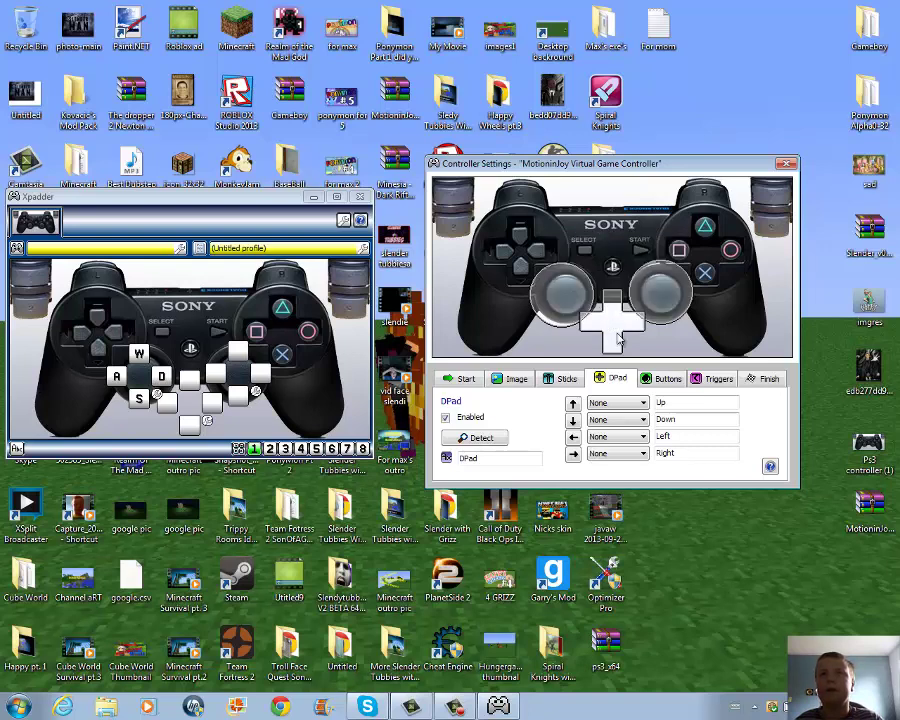